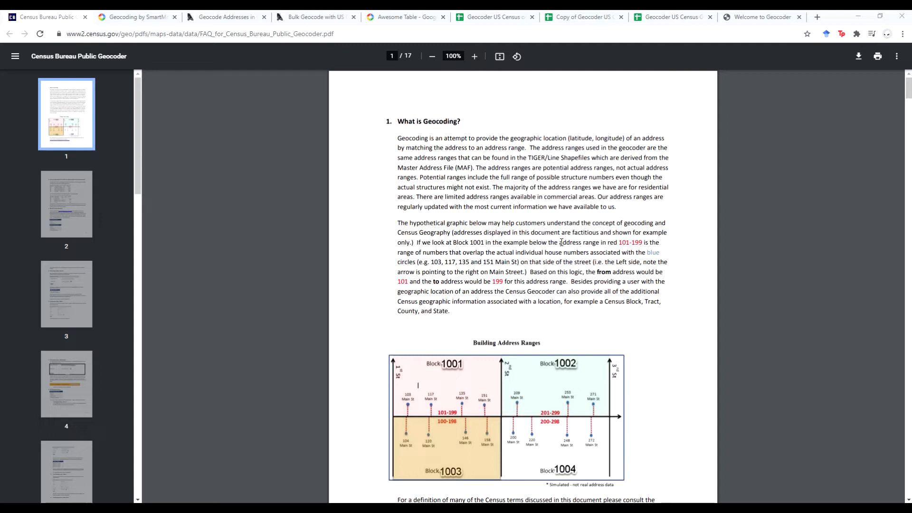
# - Scroll through the Census Geocoder FAQ PDF, then go to the Geocoding by SmartMonkey add-on page
pyautogui.scroll(-8, 561, 242)
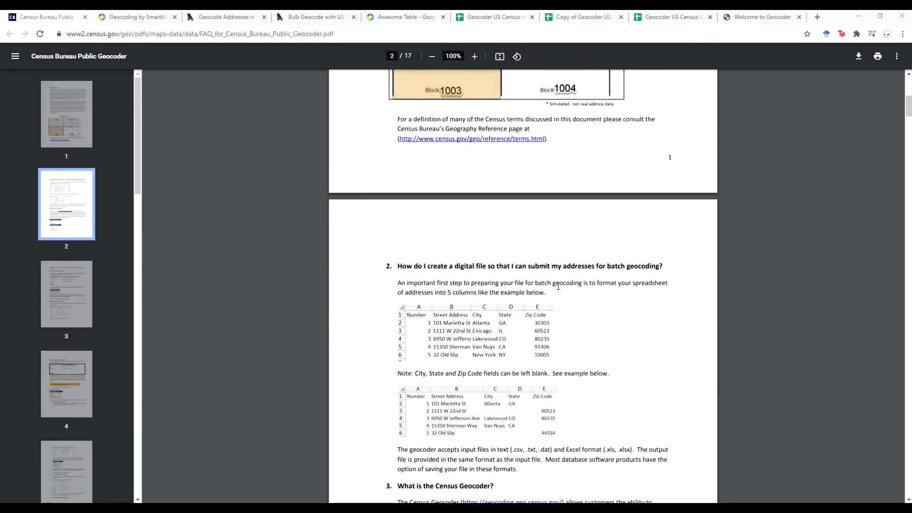
pyautogui.scroll(-14, 558, 287)
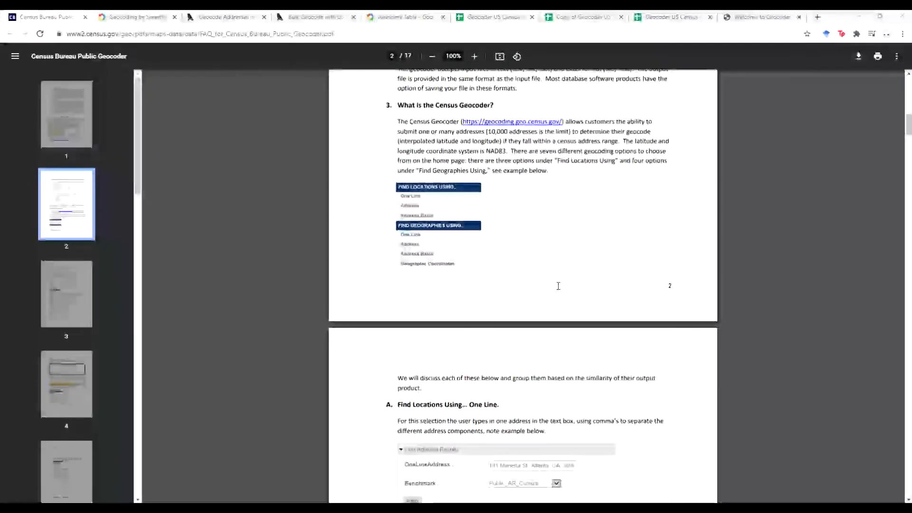
pyautogui.scroll(-3, 558, 285)
pyautogui.scroll(-4, 559, 286)
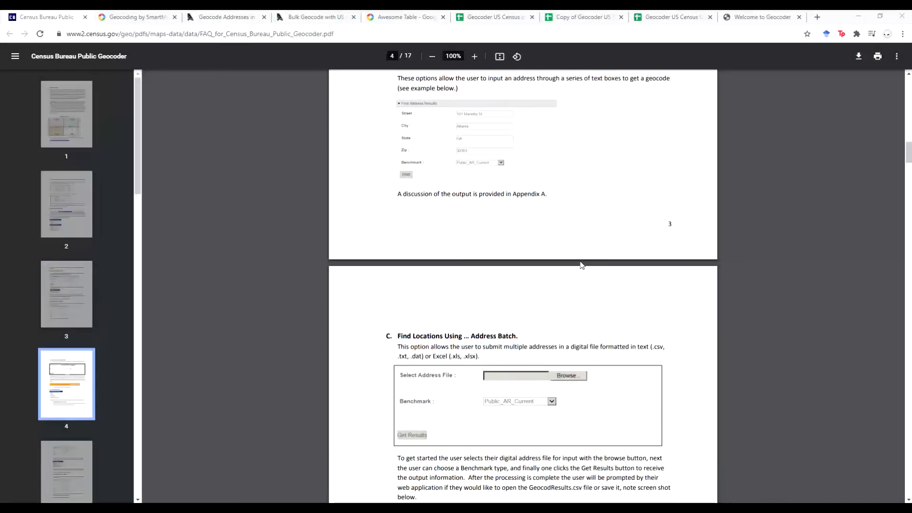
pyautogui.moveTo(909, 152); pyautogui.dragTo(872, 70)
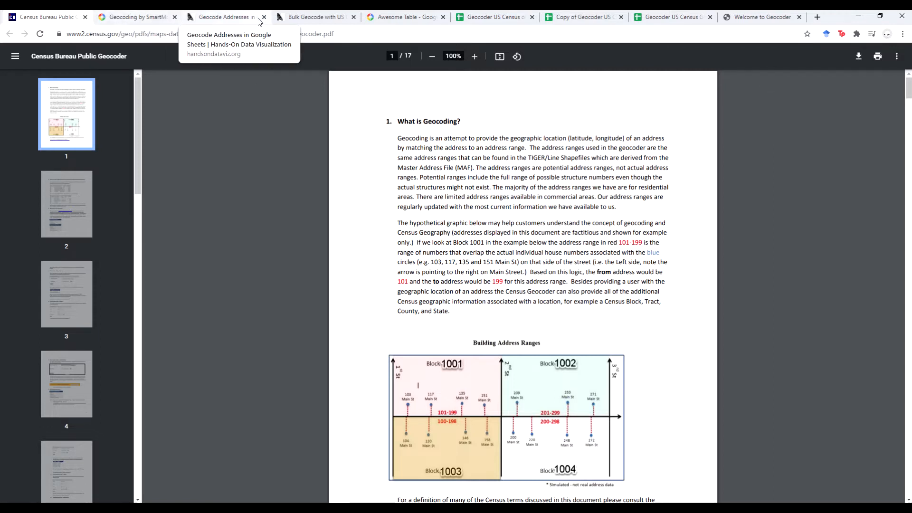
pyautogui.click(133, 18)
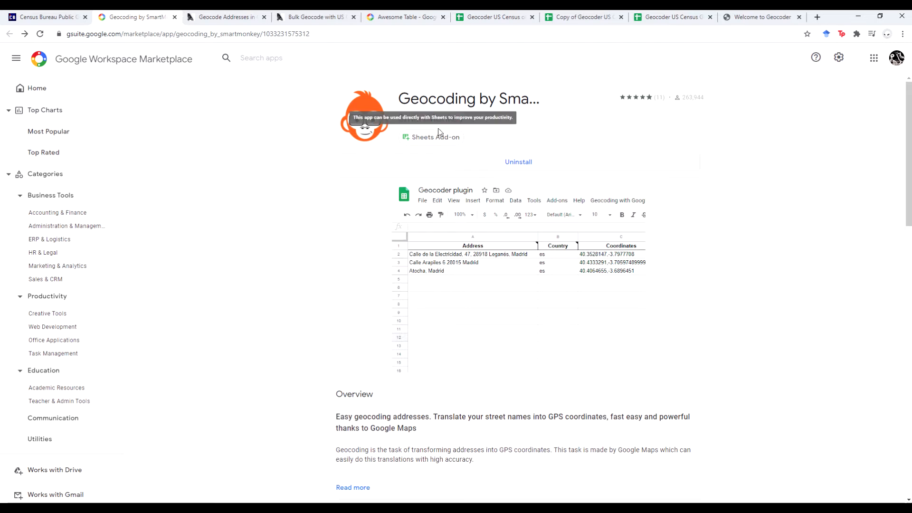
# - Go from the SmartMonkey listing to the Geocode Addresses page, then to the Census Geocoder batch form
pyautogui.click(225, 22)
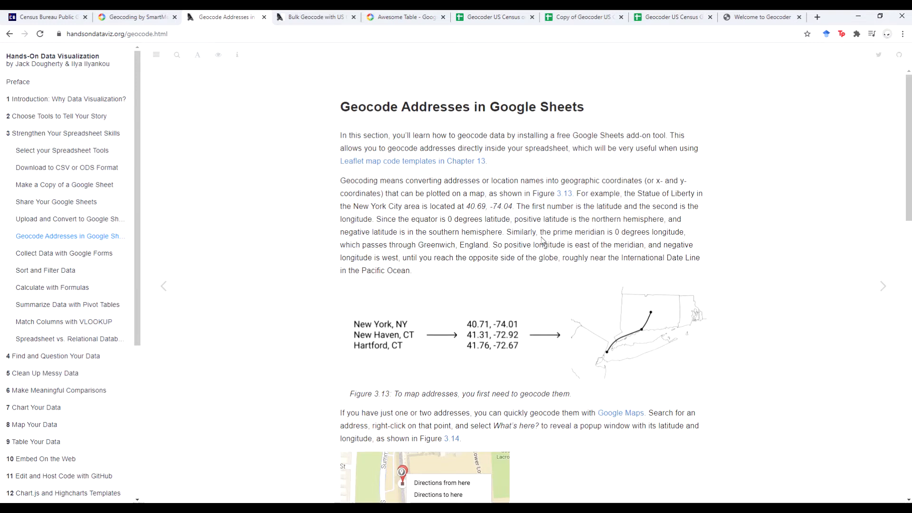
pyautogui.click(749, 22)
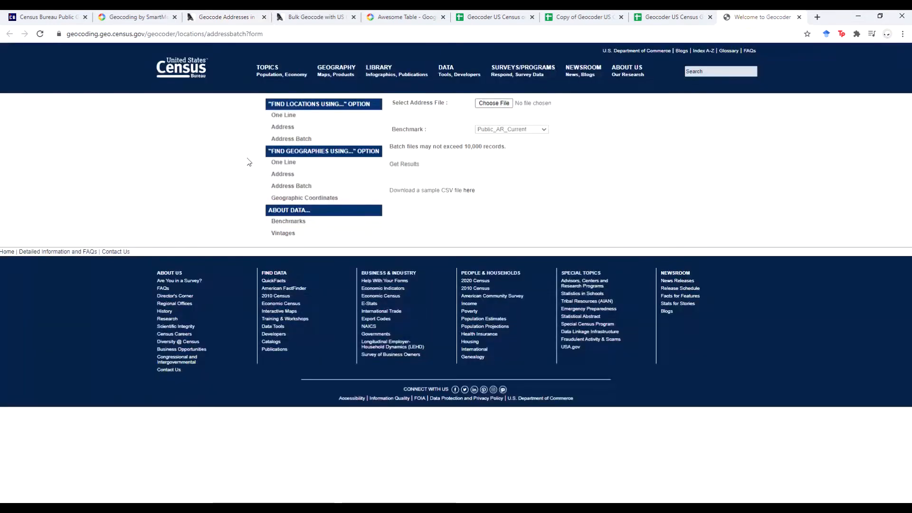
# - Scroll through the Geocode Addresses in Google Sheets steps, then go to Bulk Geocode with US Census
pyautogui.click(239, 20)
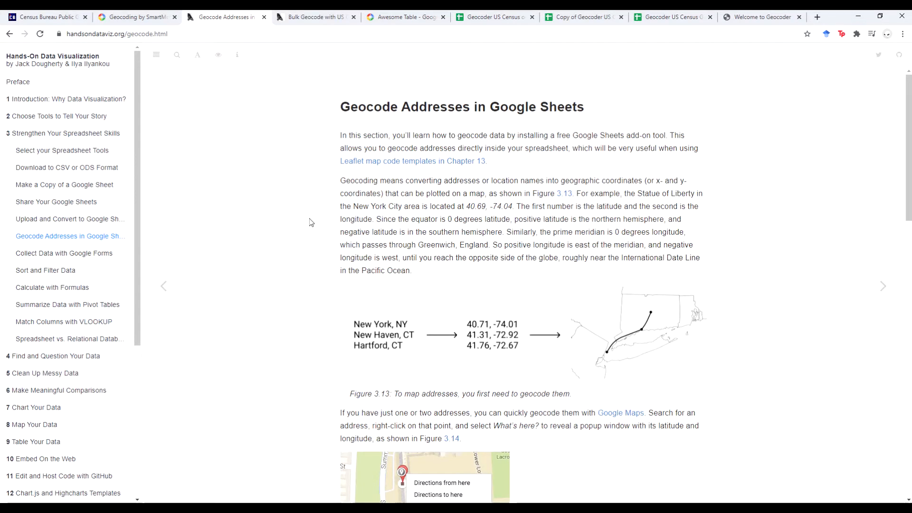
pyautogui.scroll(-5, 311, 223)
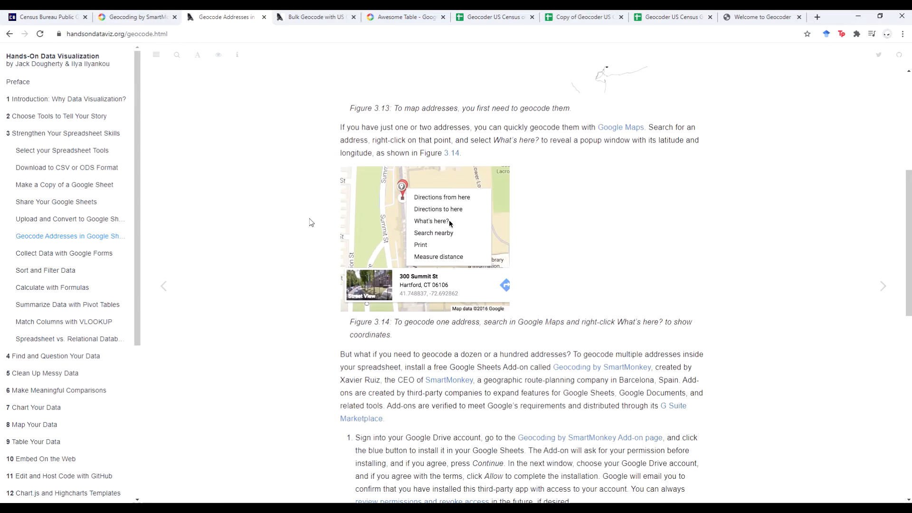
pyautogui.scroll(-10, 311, 223)
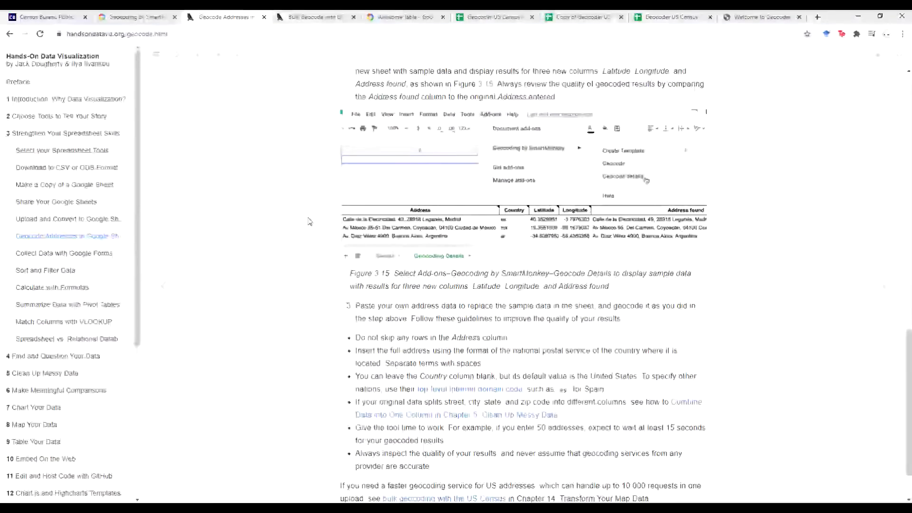
pyautogui.scroll(-1, 308, 219)
pyautogui.scroll(17, 308, 220)
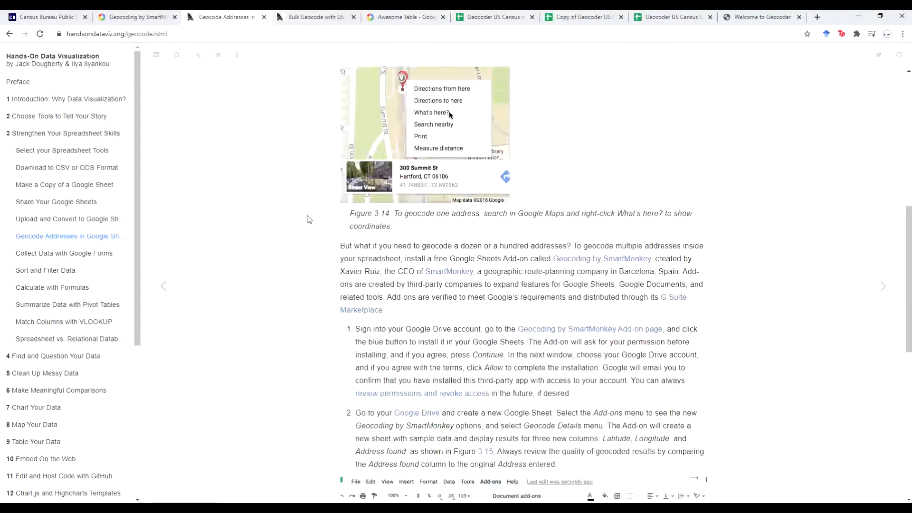
pyautogui.click(312, 17)
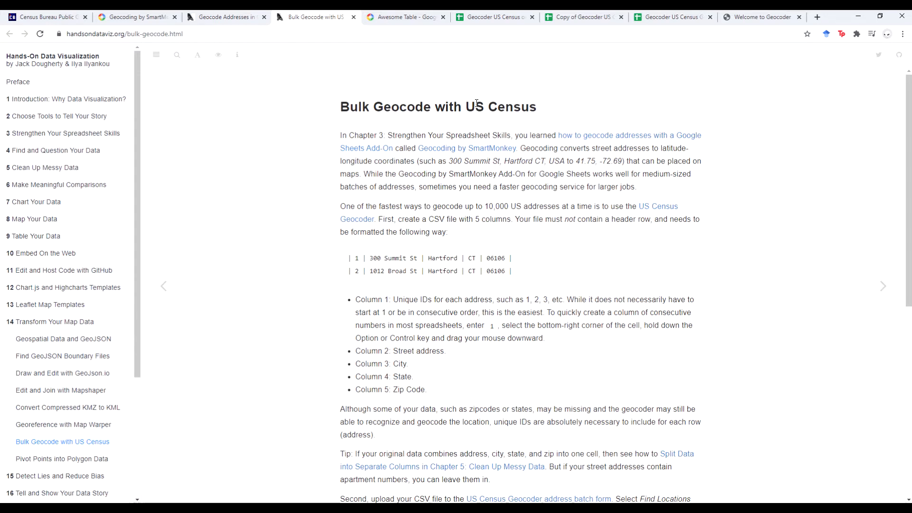
# - View the Awesome Table listing, then bring the RTM_Incidents_GoogleGeocodeExample Excel workbook on screen
pyautogui.click(386, 19)
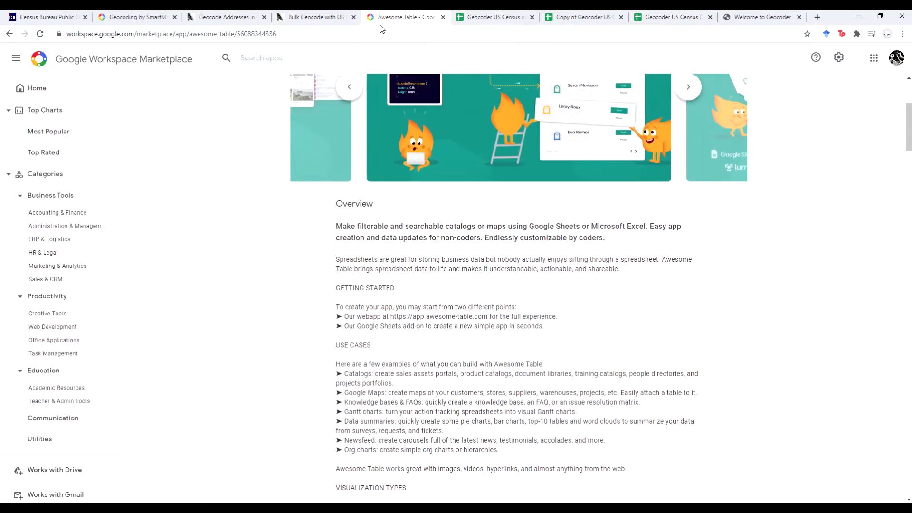
pyautogui.scroll(4, 268, 317)
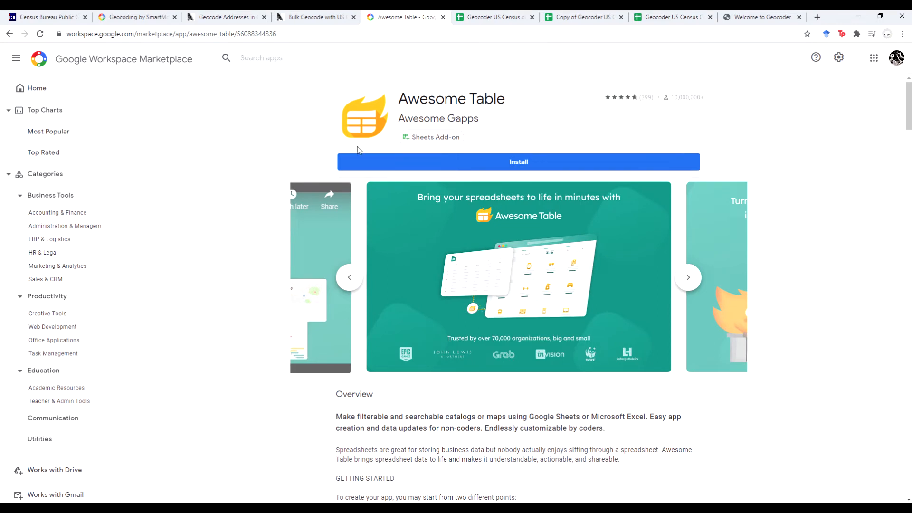
pyautogui.moveTo(811, 88); pyautogui.dragTo(386, 82)
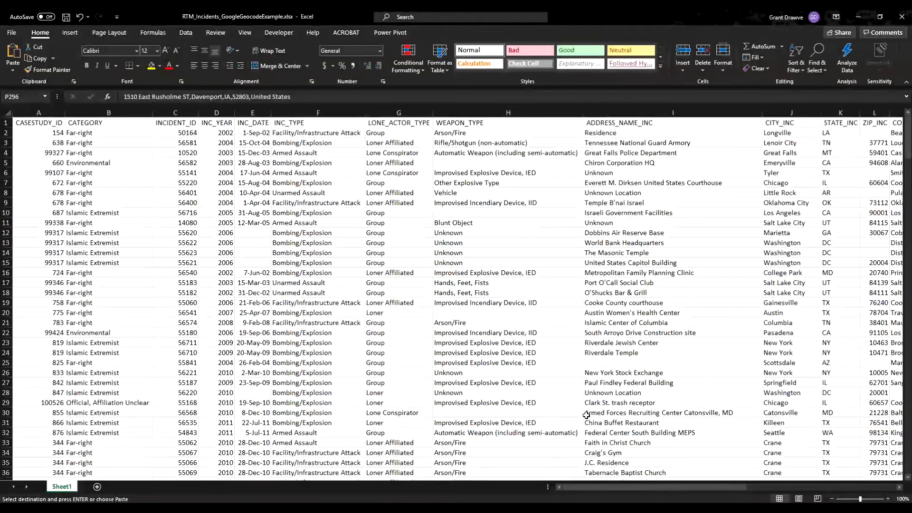
# - Copy a block of addresses from the ADDRESS_INC column P, starting at P2
pyautogui.moveTo(652, 485); pyautogui.dragTo(817, 488)
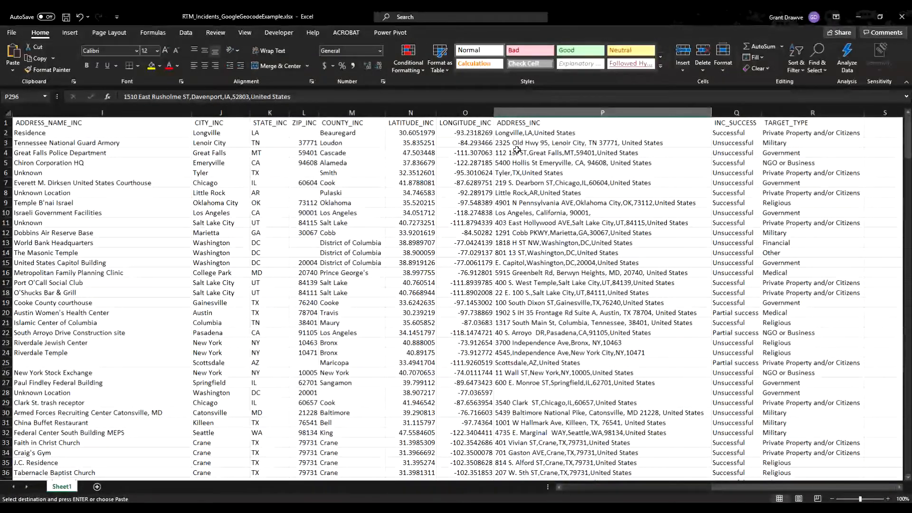
pyautogui.click(528, 123)
pyautogui.moveTo(538, 133); pyautogui.dragTo(539, 323)
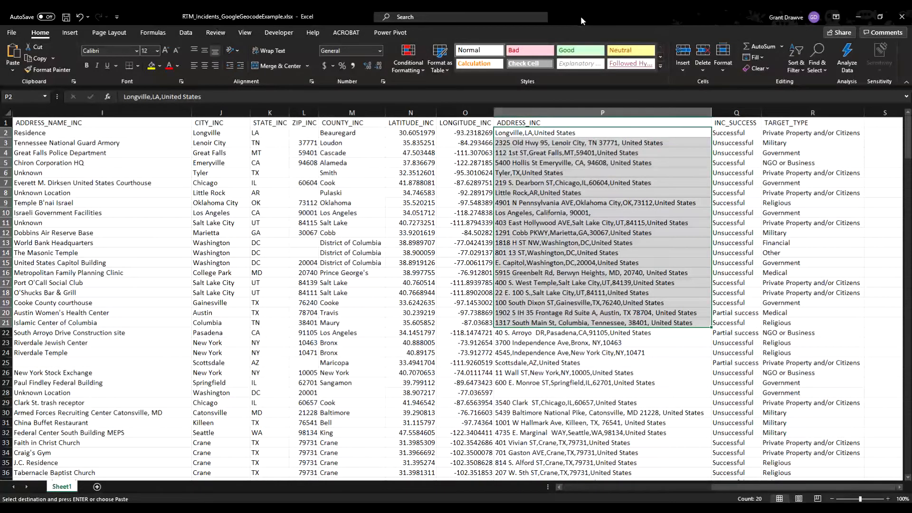
pyautogui.click(575, 152)
pyautogui.moveTo(564, 126); pyautogui.dragTo(581, 203)
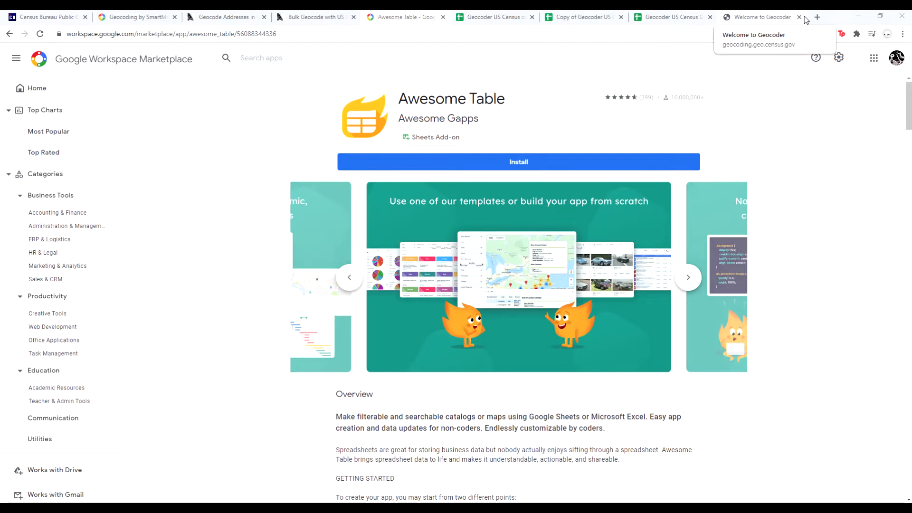
# - In the Geocoder US Census or Google OG sheet, delete the sample address in A2
pyautogui.click(510, 21)
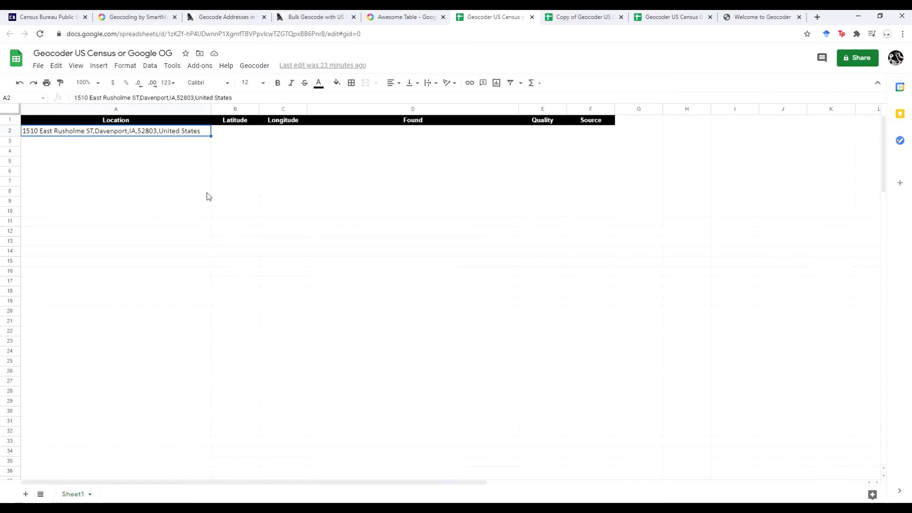
pyautogui.click(232, 134)
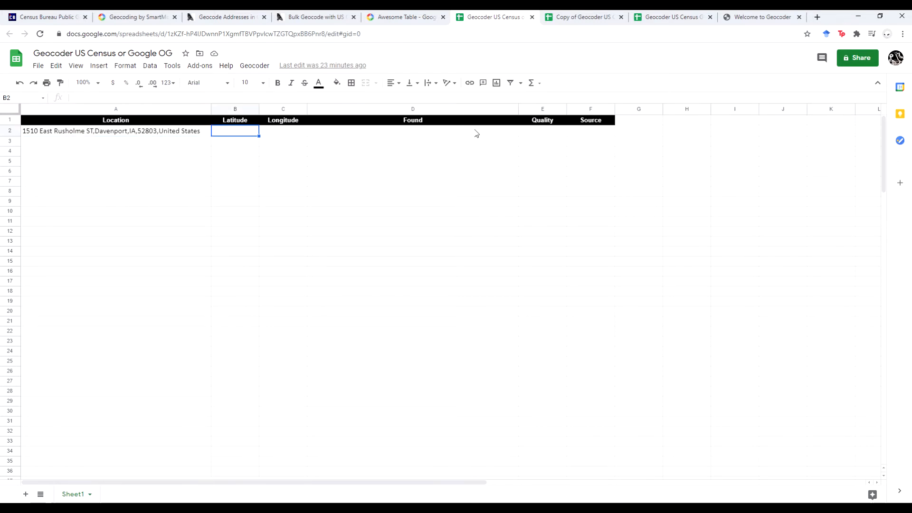
pyautogui.click(146, 131)
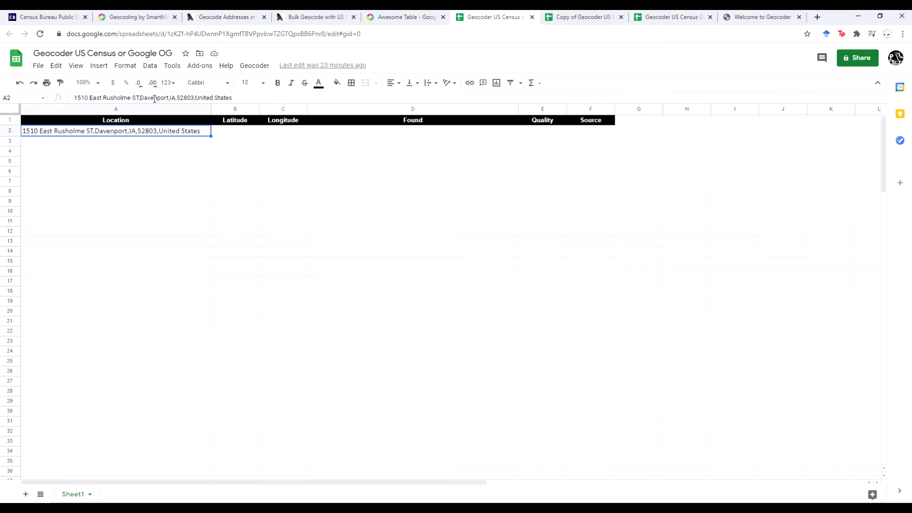
pyautogui.press('Delete')
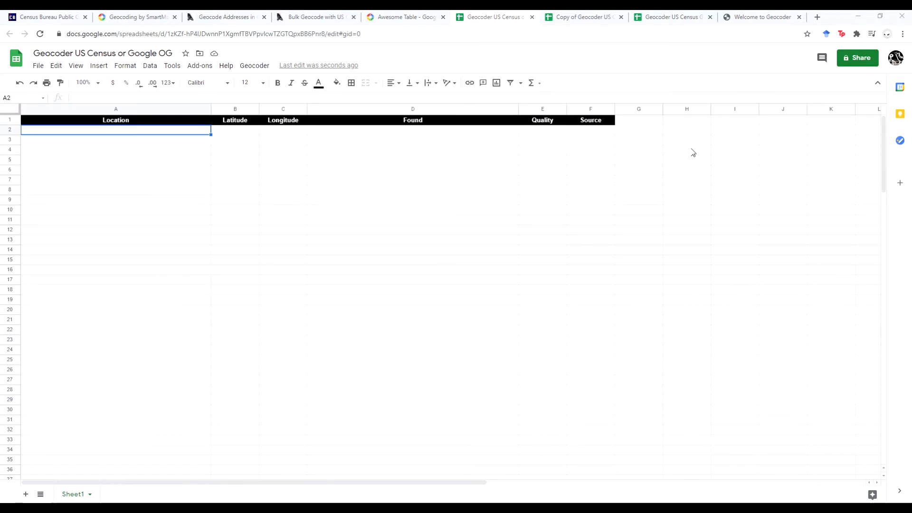
# - Paste the 15 addresses into A2:A16 and widen column A to fit them
pyautogui.click(91, 129)
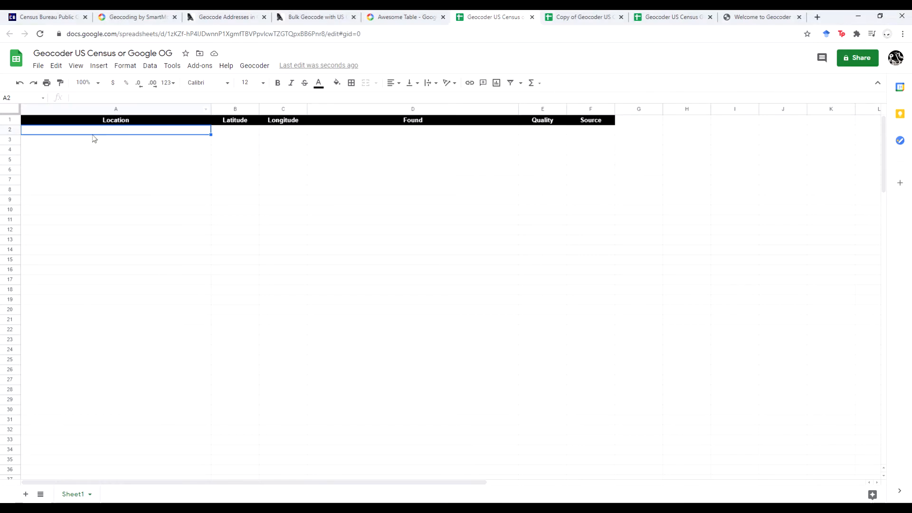
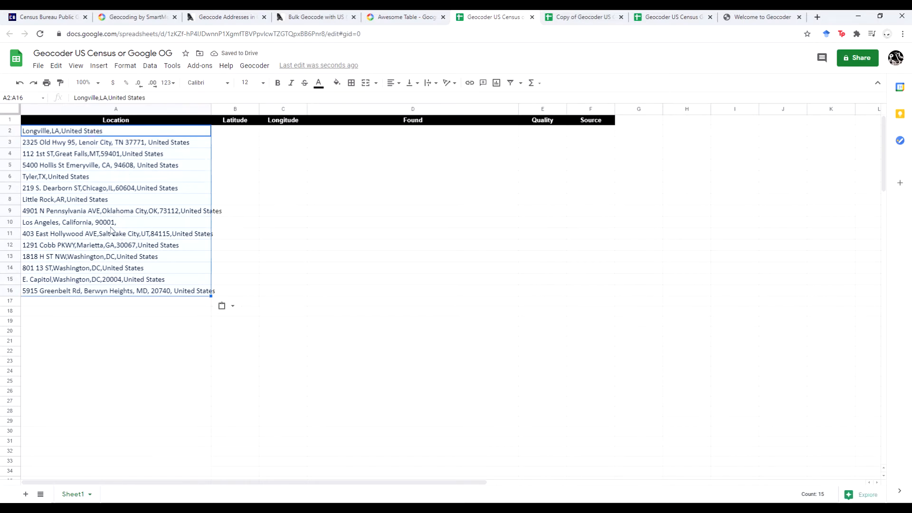
pyautogui.doubleClick(211, 109)
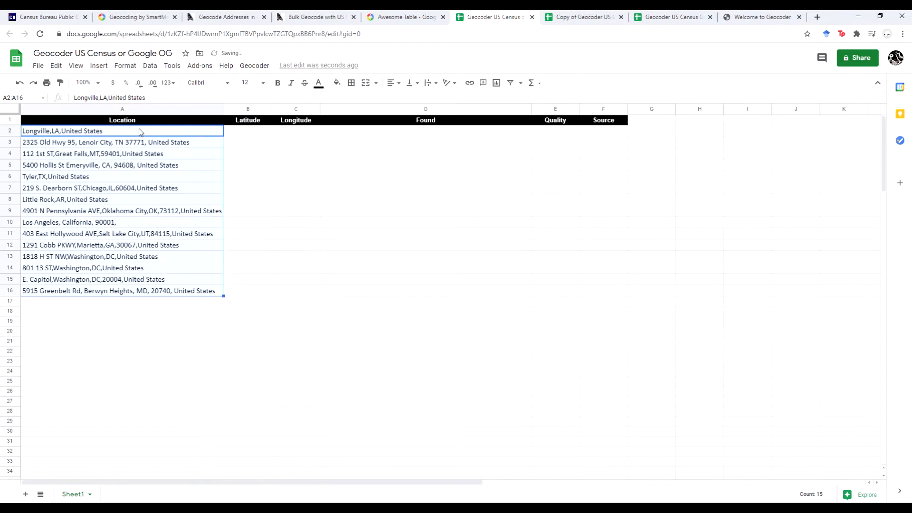
# - Select the address rows A2:F16 and bring up the Geocoder menu
pyautogui.click(141, 132)
pyautogui.keyDown('shift'); pyautogui.click(606, 291); pyautogui.keyUp('shift')
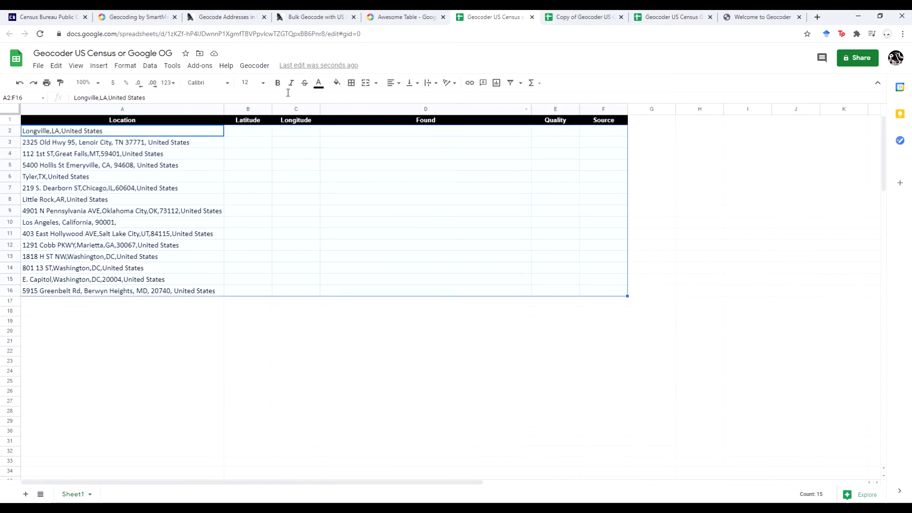
pyautogui.click(254, 65)
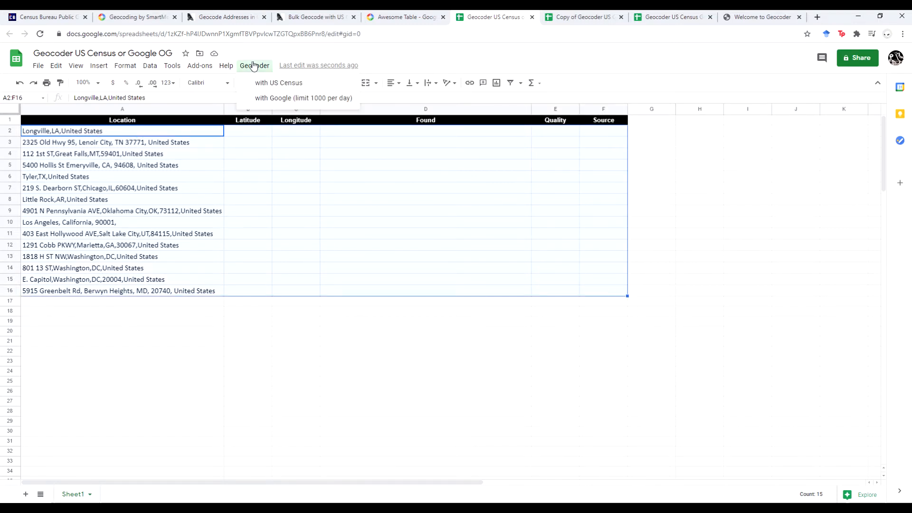
# - Geocode the 15 addresses with Google, then check the quality and found addresses in rows 7, 15 and 16
pyautogui.click(337, 100)
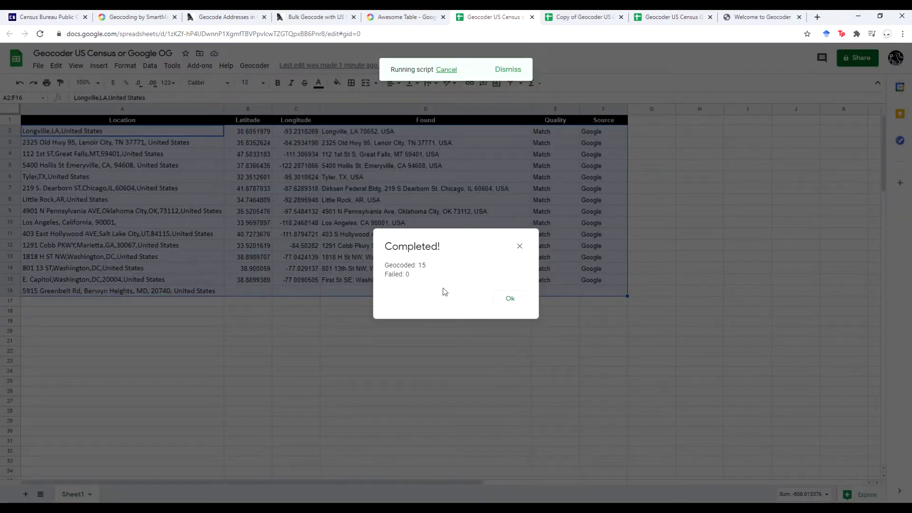
pyautogui.click(510, 300)
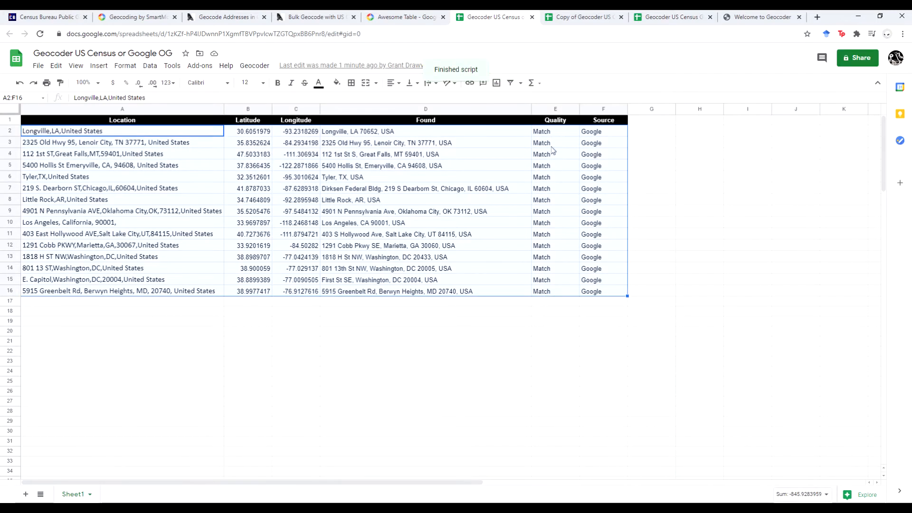
pyautogui.click(555, 191)
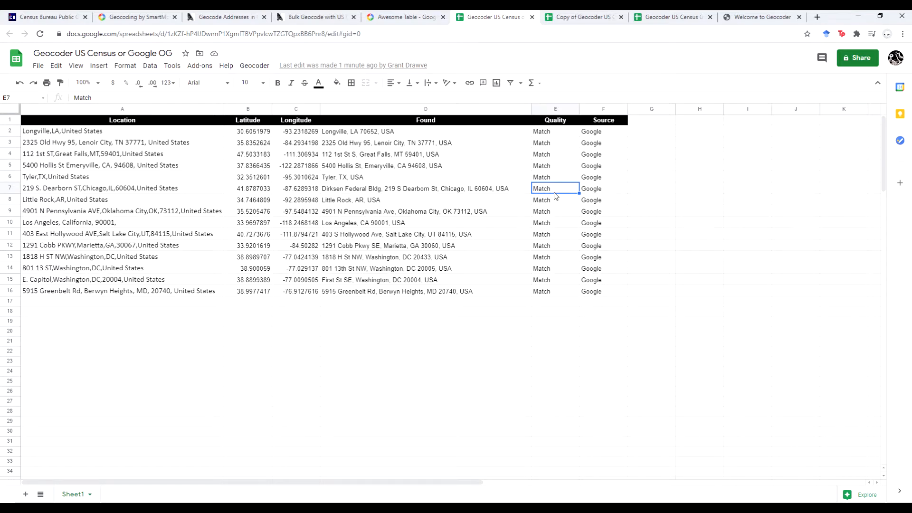
pyautogui.click(378, 280)
pyautogui.click(141, 282)
pyautogui.click(141, 292)
pyautogui.click(346, 292)
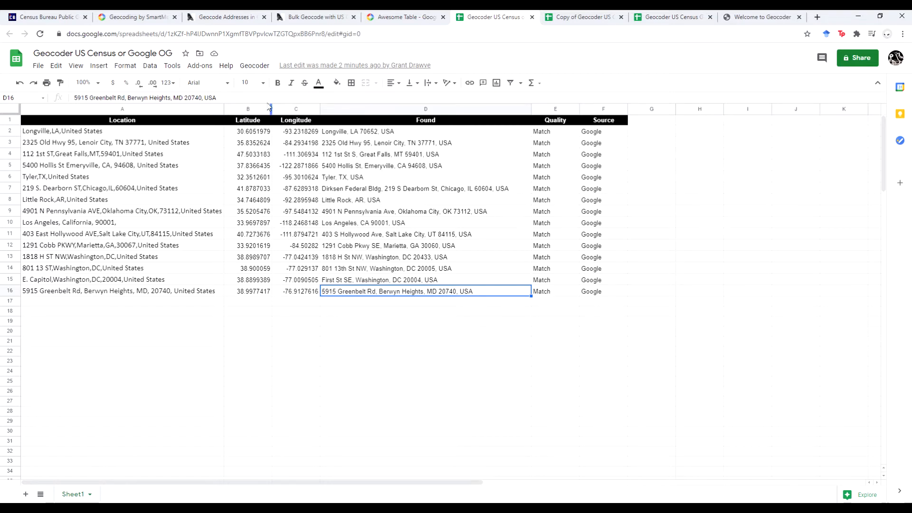
pyautogui.click(247, 67)
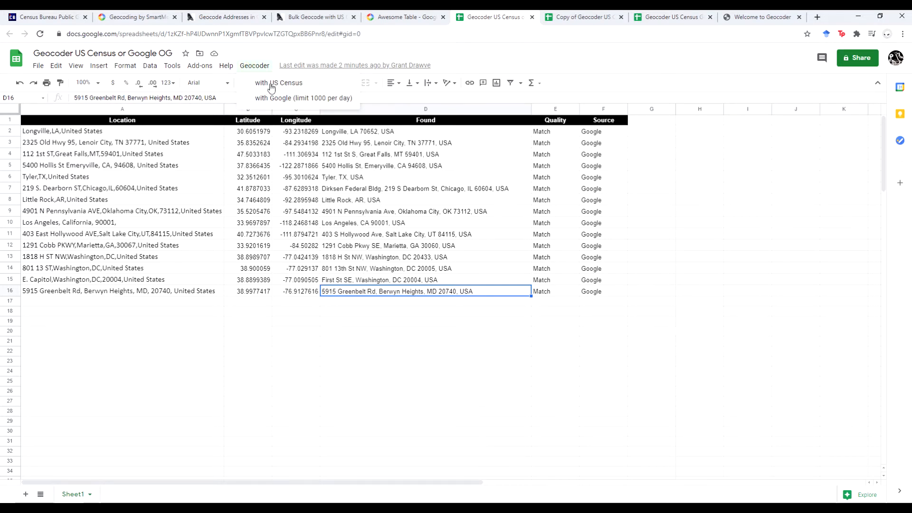
pyautogui.click(580, 18)
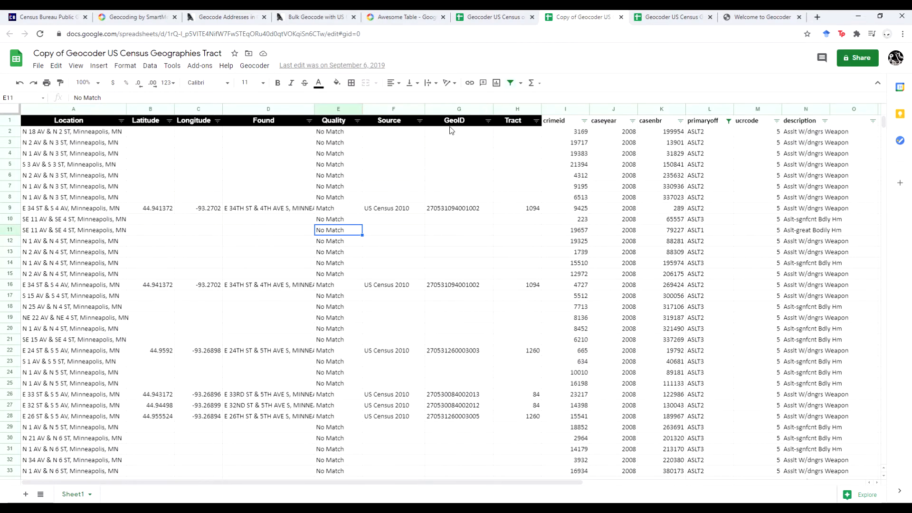
pyautogui.click(519, 135)
pyautogui.click(385, 136)
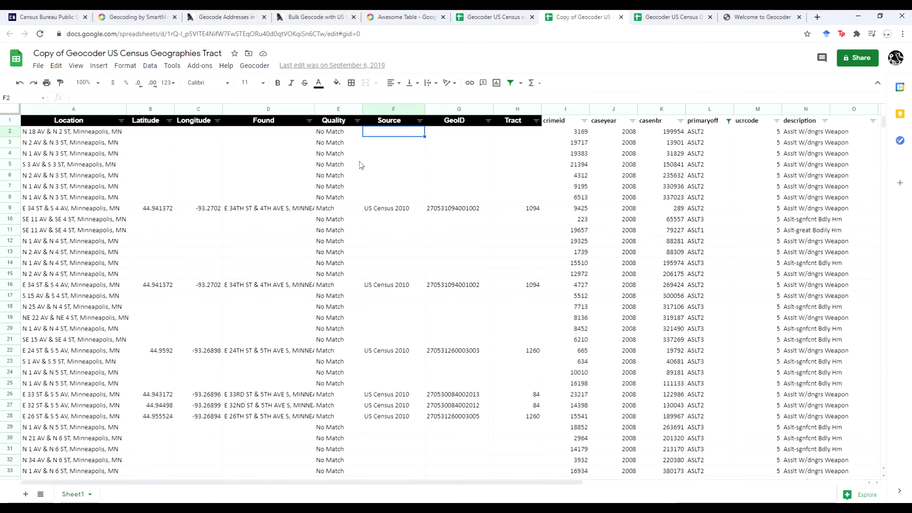
pyautogui.scroll(-10, 445, 195)
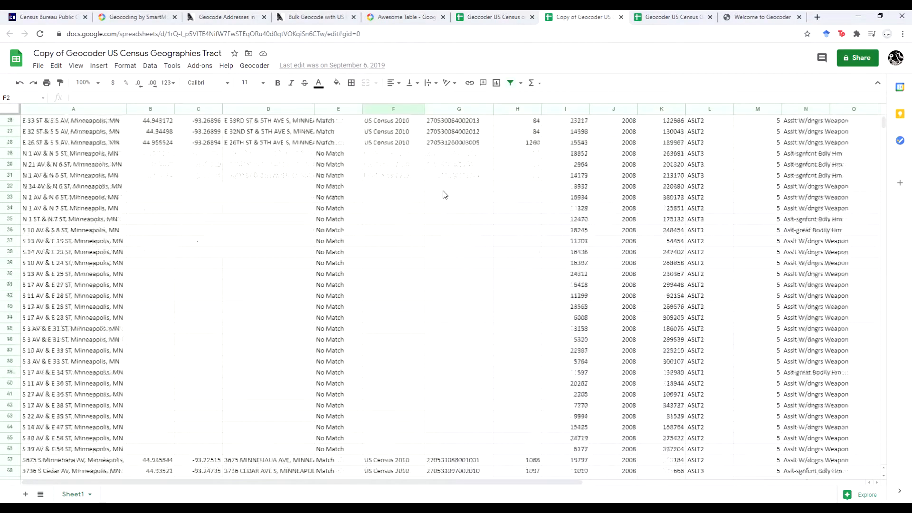
pyautogui.scroll(-15, 444, 195)
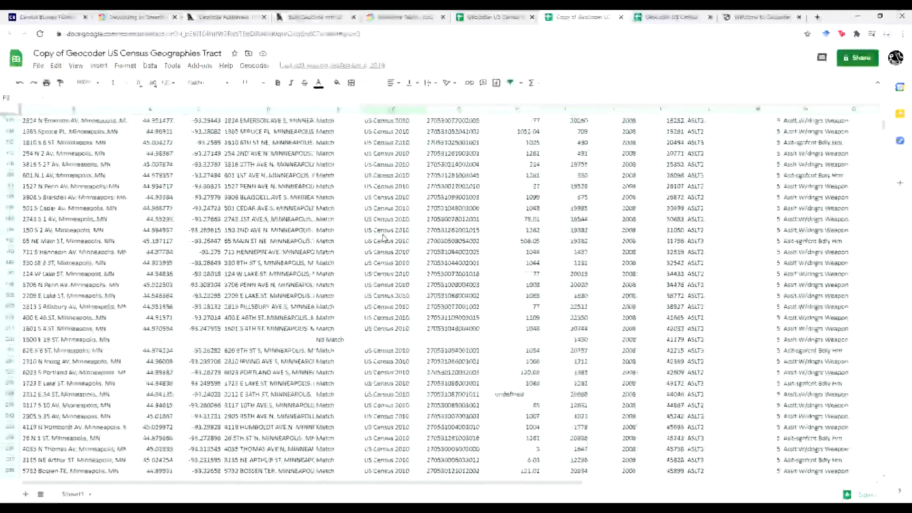
pyautogui.scroll(-10, 385, 237)
pyautogui.scroll(11, 385, 236)
pyautogui.scroll(20, 385, 234)
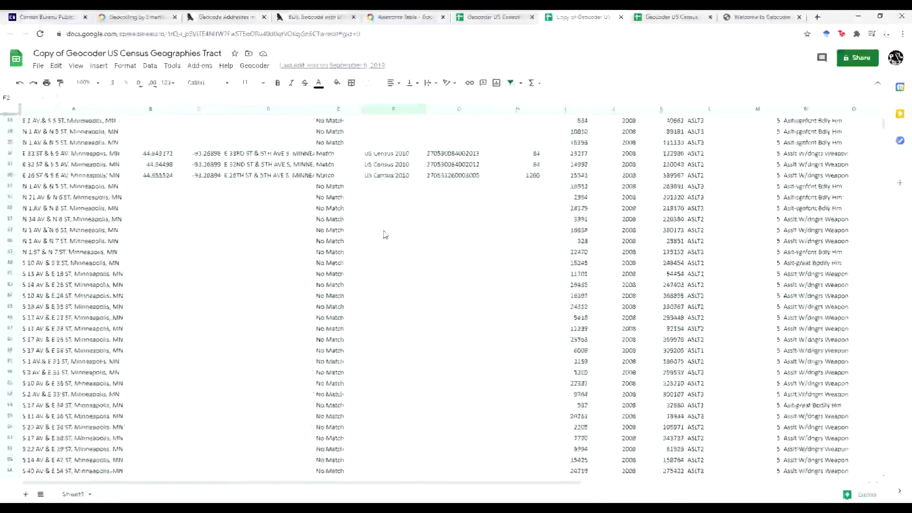
pyautogui.scroll(4, 385, 234)
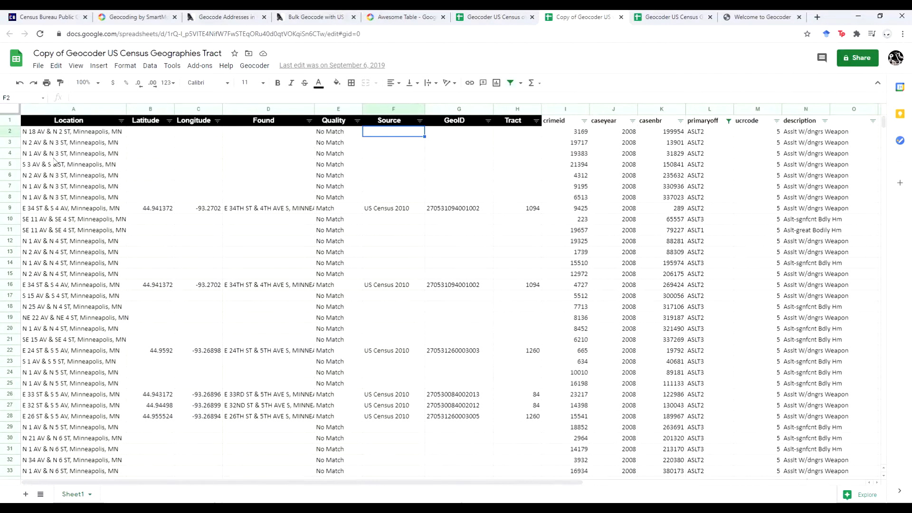
pyautogui.scroll(-1, 55, 166)
pyautogui.scroll(-10, 55, 167)
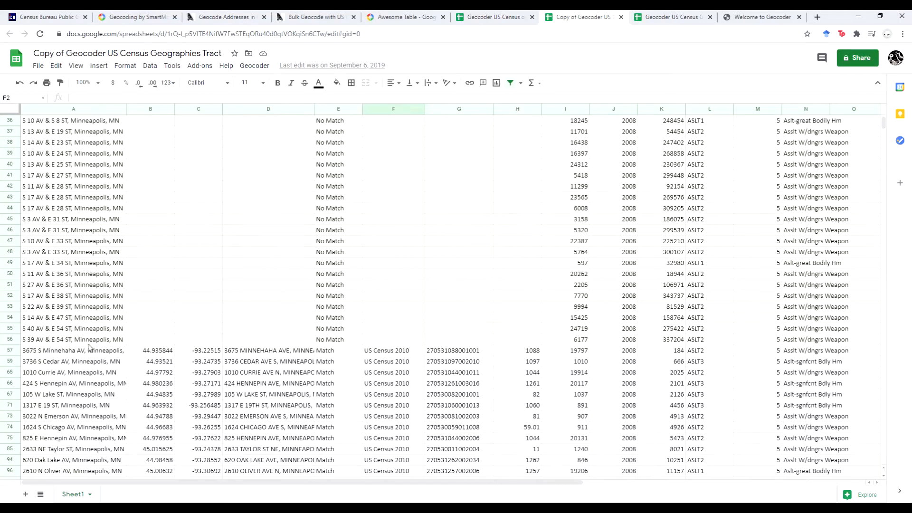
pyautogui.scroll(-5, 566, 378)
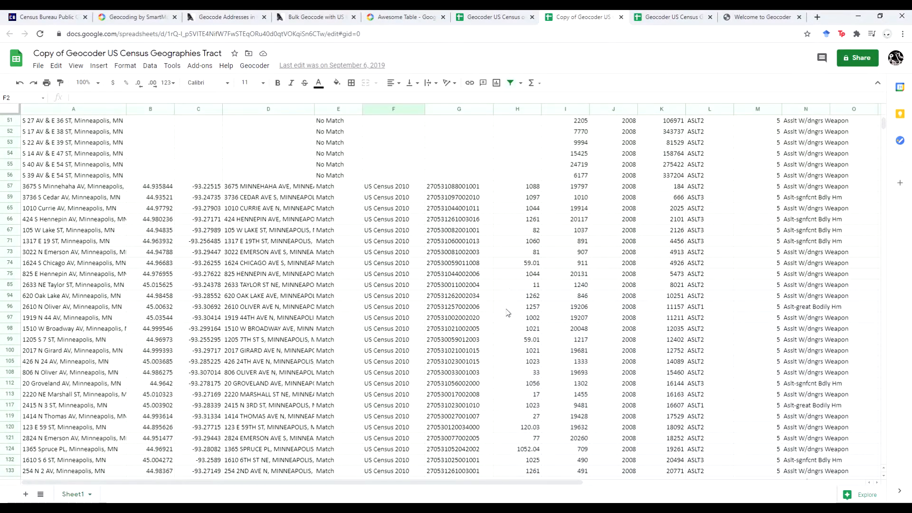
pyautogui.scroll(-15, 508, 313)
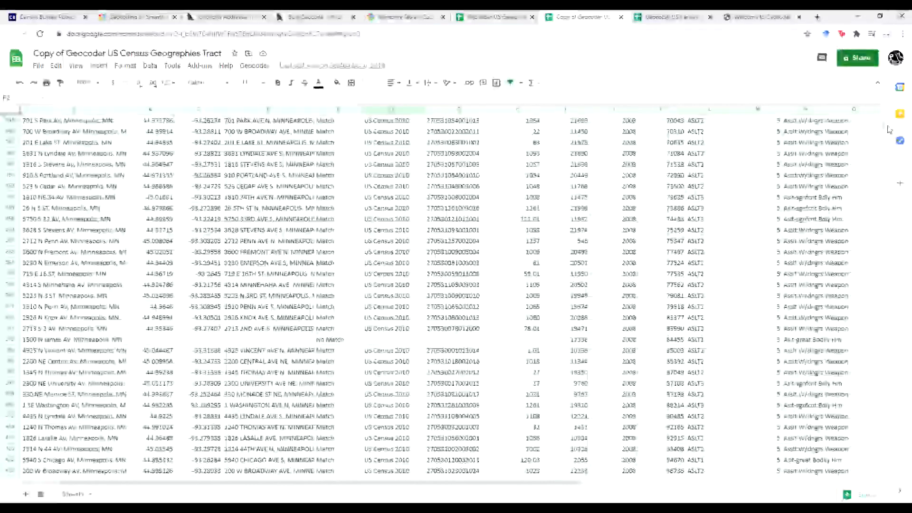
pyautogui.moveTo(884, 125); pyautogui.dragTo(883, 73)
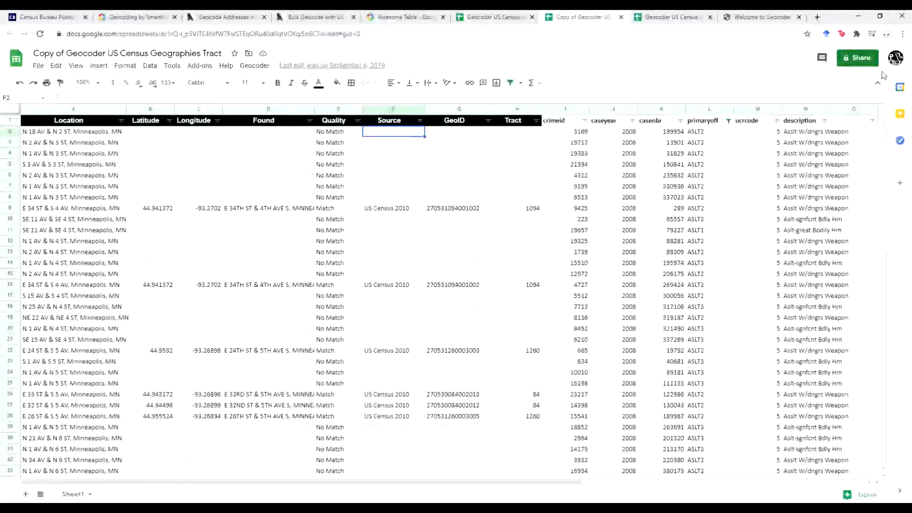
# - Clear the old results from Latitude through Tract in rows 2–4
pyautogui.click(155, 134)
pyautogui.moveTo(217, 153); pyautogui.dragTo(510, 162)
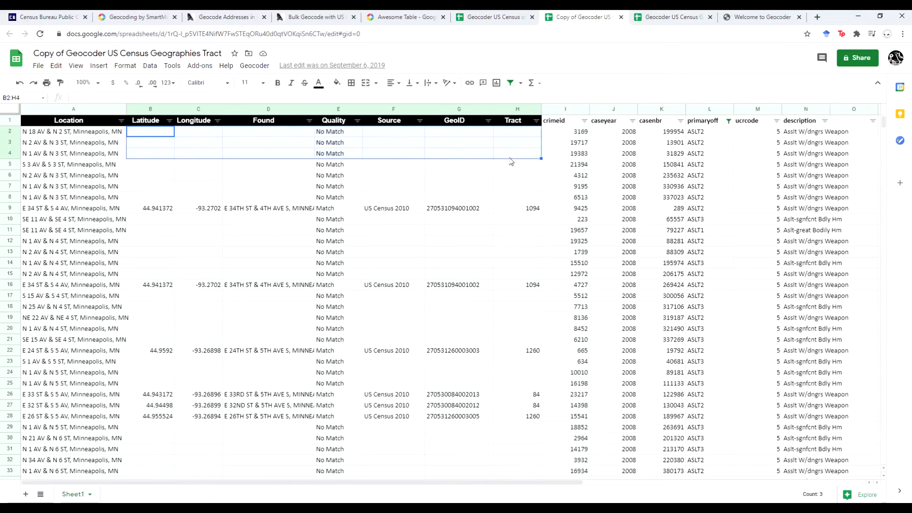
pyautogui.press('Delete')
# - Geocode rows 2–4 with US Census 2010 Geographies, authorizing the geocoder script for the account
pyautogui.moveTo(63, 136); pyautogui.dragTo(536, 158)
pyautogui.click(255, 65)
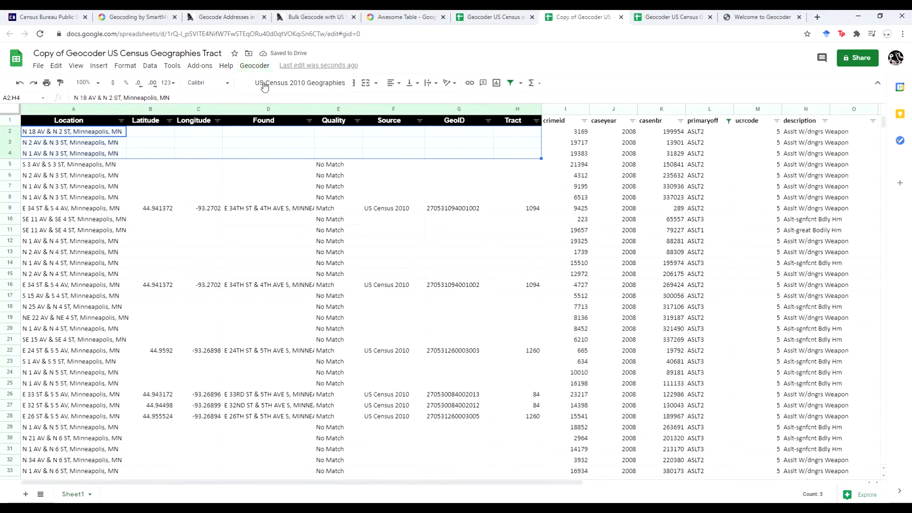
pyautogui.click(265, 83)
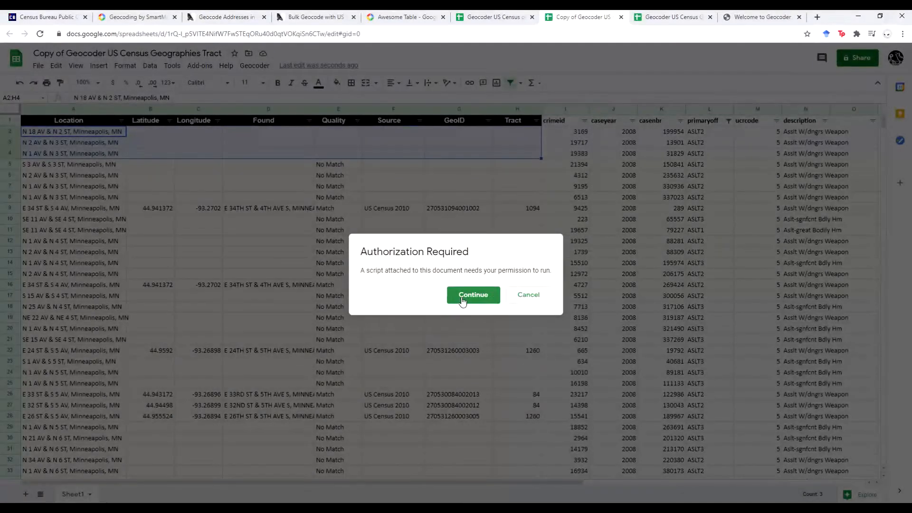
pyautogui.click(466, 301)
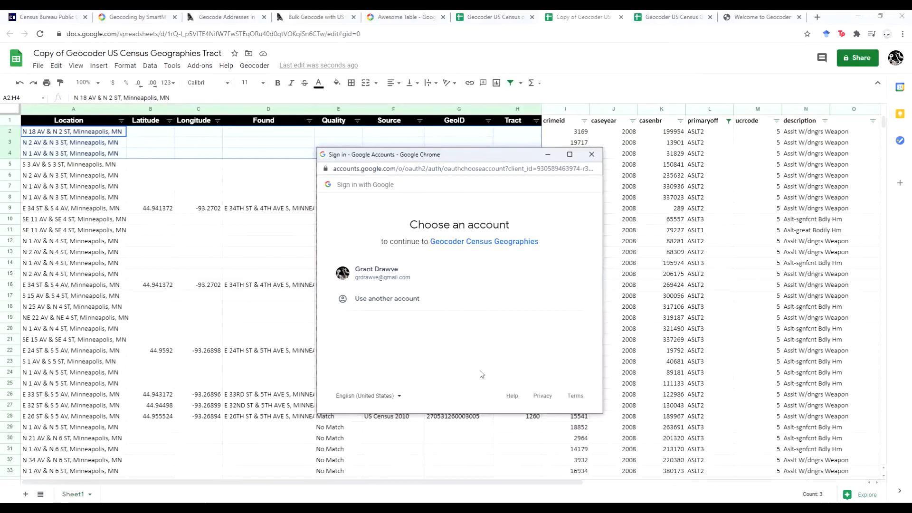
pyautogui.click(395, 281)
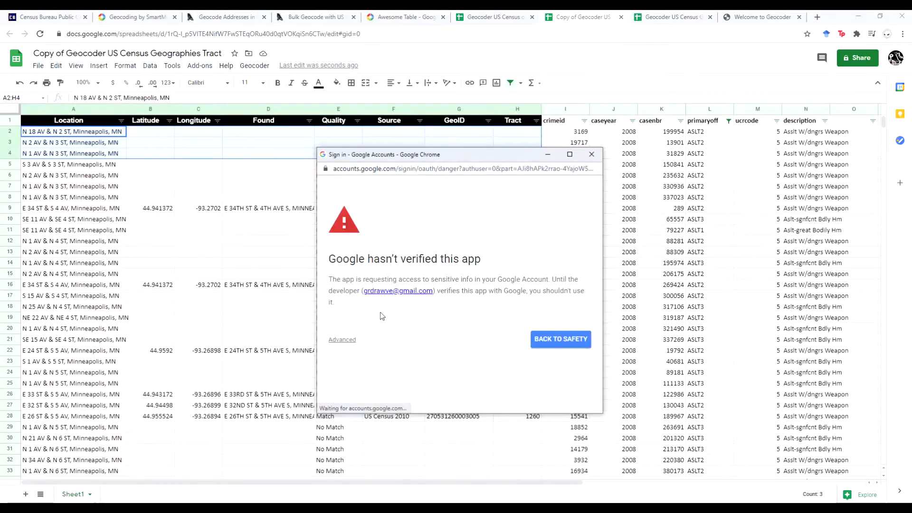
pyautogui.click(346, 339)
pyautogui.scroll(-1, 445, 340)
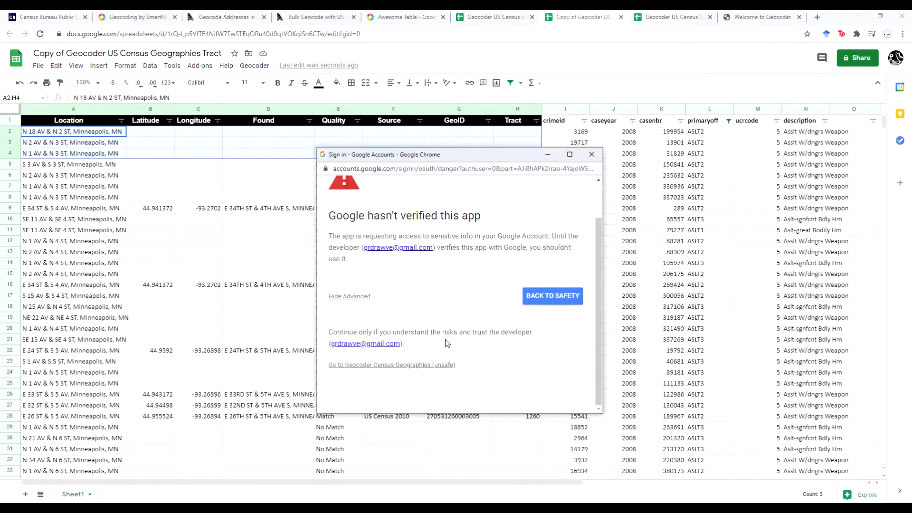
pyautogui.click(400, 366)
pyautogui.scroll(-2, 475, 377)
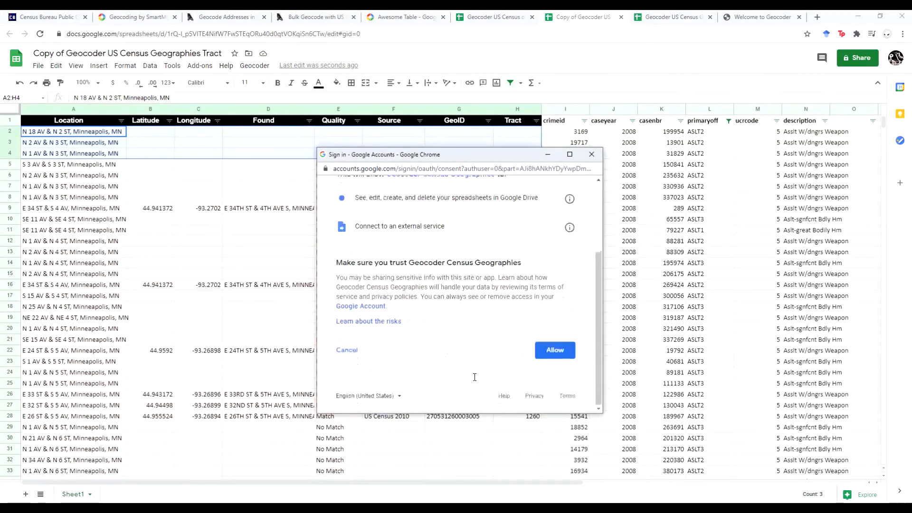
pyautogui.click(555, 353)
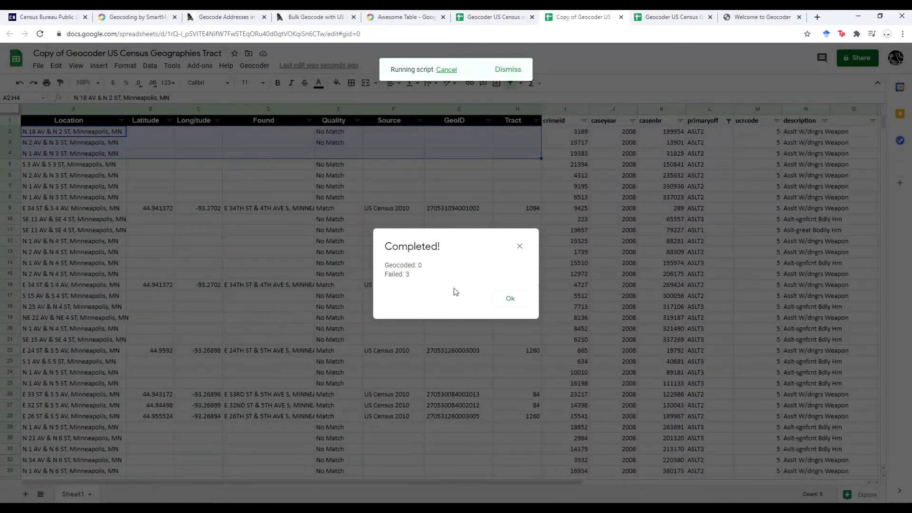
# - Dismiss the completion message and move to the Geocoder US Census Geographies spreadsheet
pyautogui.click(518, 307)
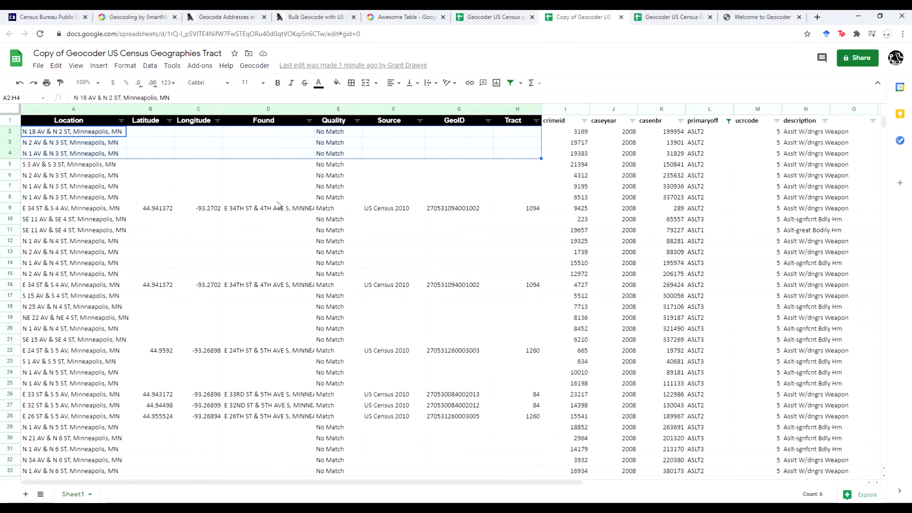
pyautogui.click(257, 65)
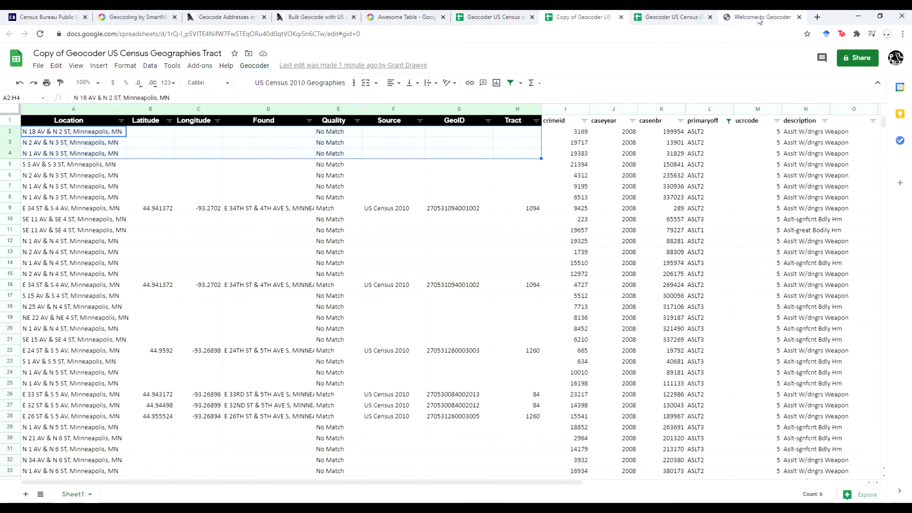
pyautogui.click(648, 22)
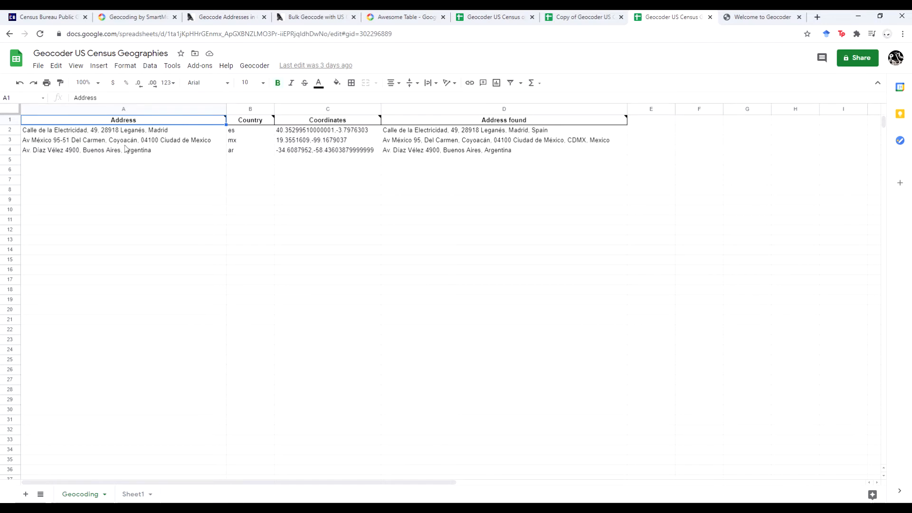
# - Paste eleven US addresses into A5:A15, from Salt Lake City, UT to Springfield, IL
pyautogui.click(111, 132)
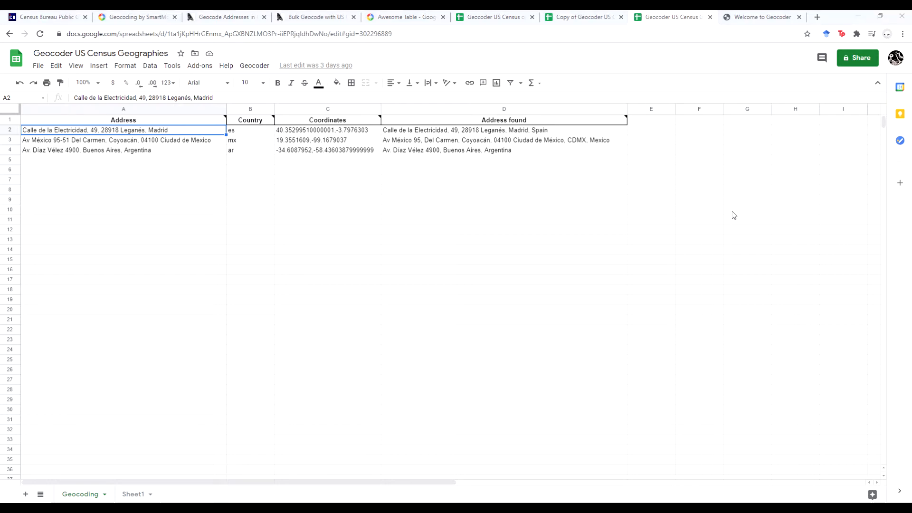
pyautogui.click(98, 160)
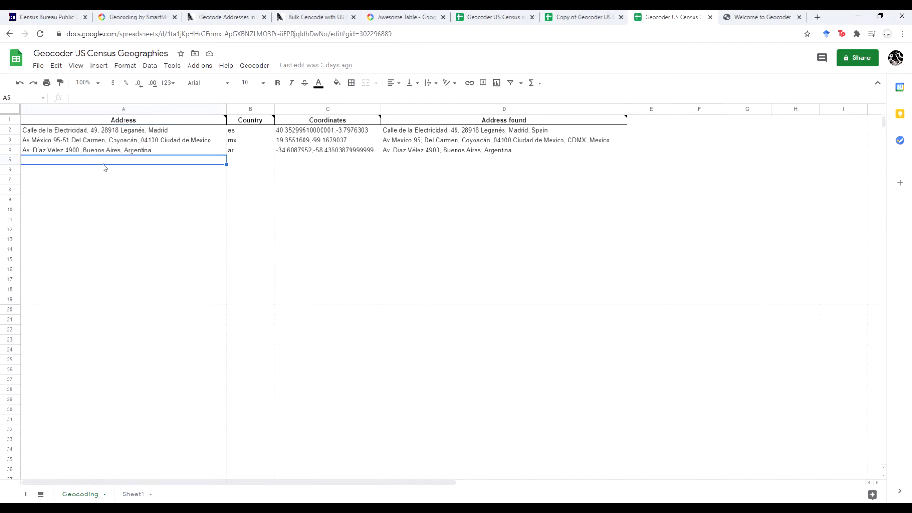
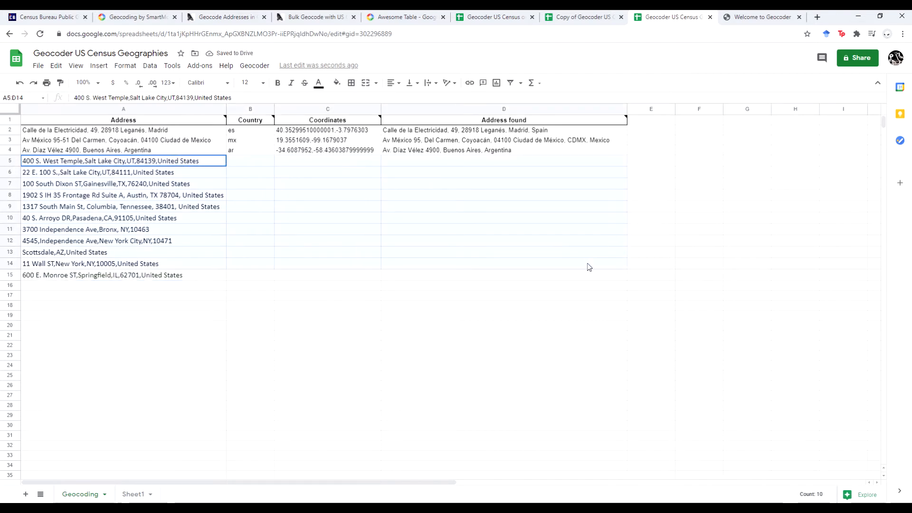
# - Run SmartMonkey Geocode details on A5:D15 to create a sheet with separate Latitude and Longitude
pyautogui.keyDown('shift'); pyautogui.click(589, 279); pyautogui.keyUp('shift')
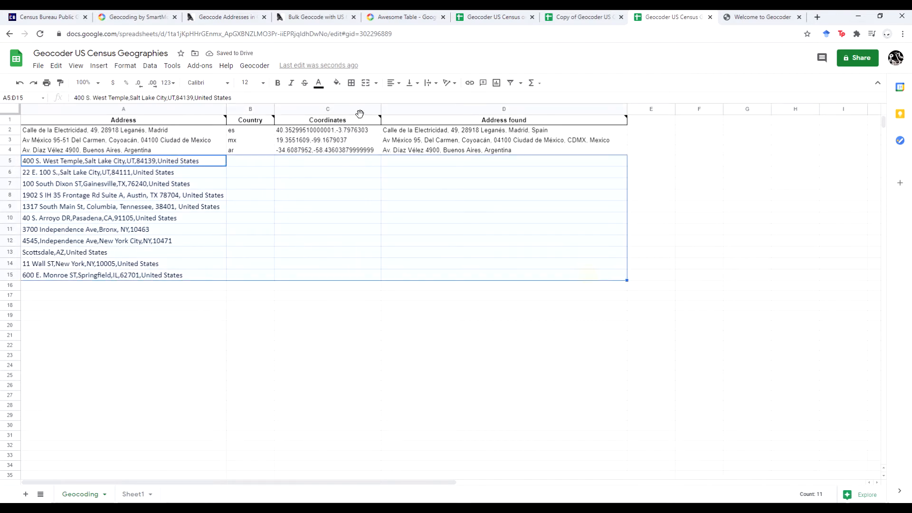
pyautogui.click(201, 68)
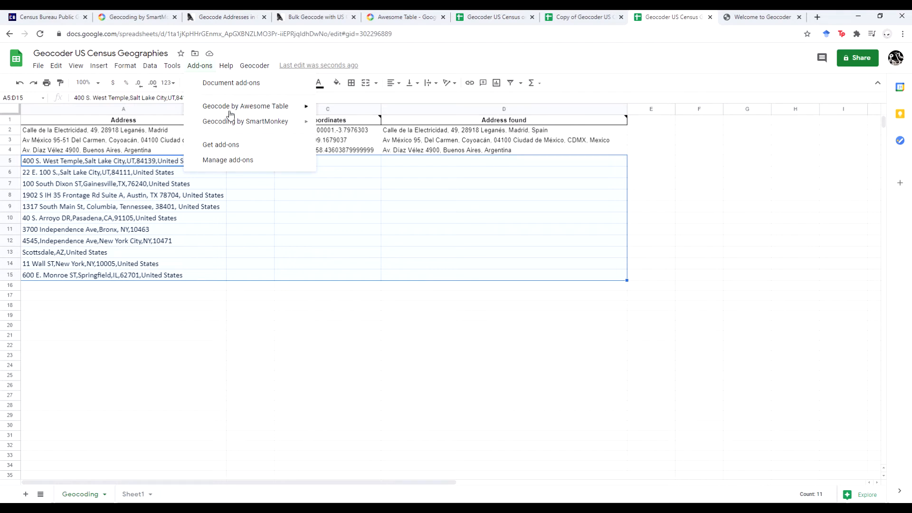
pyautogui.moveTo(235, 114)
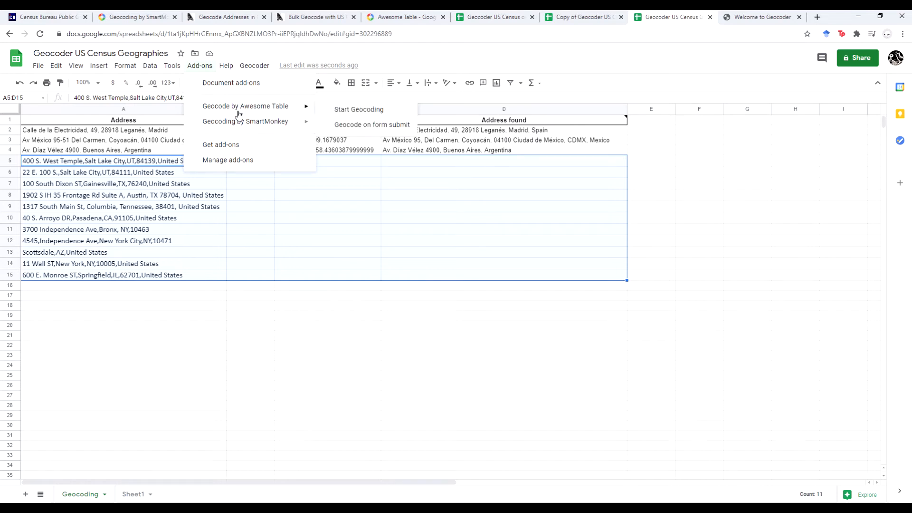
pyautogui.moveTo(285, 130)
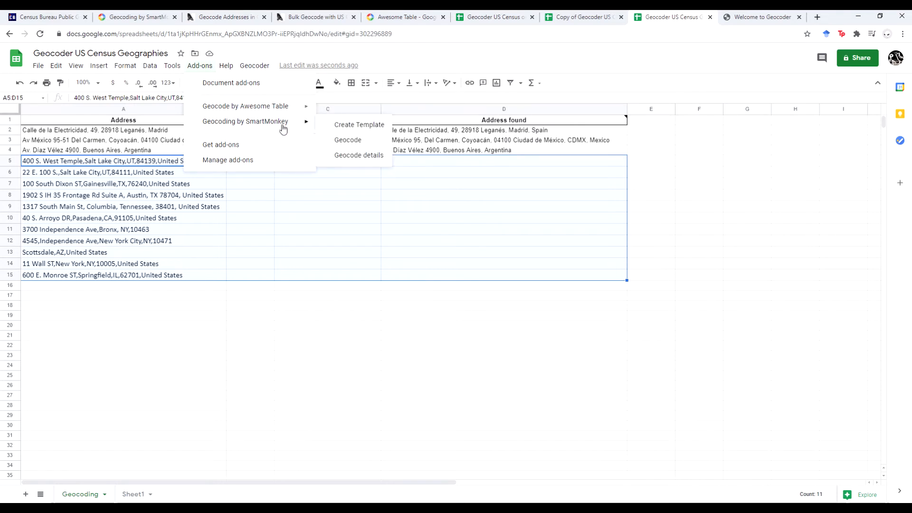
pyautogui.click(347, 155)
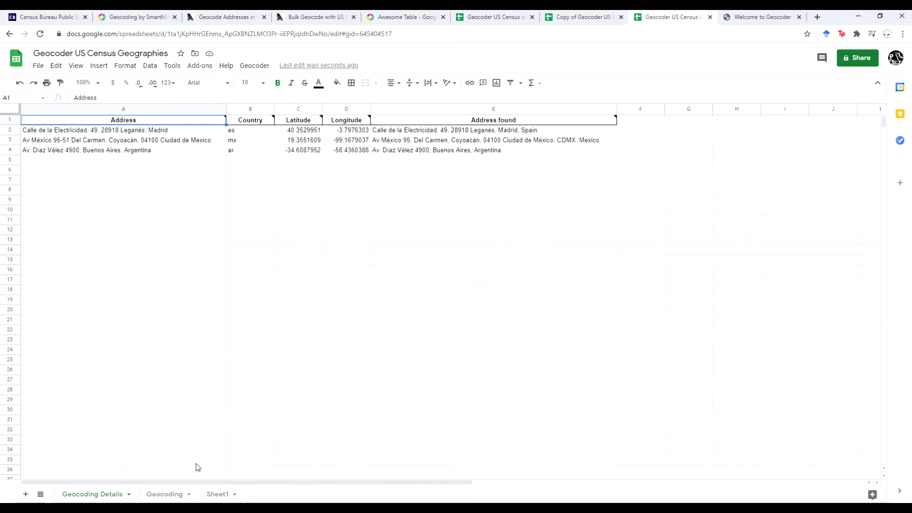
# - Back on the Geocoding sheet, geocode the selected addresses with SmartMonkey Geocode
pyautogui.click(165, 495)
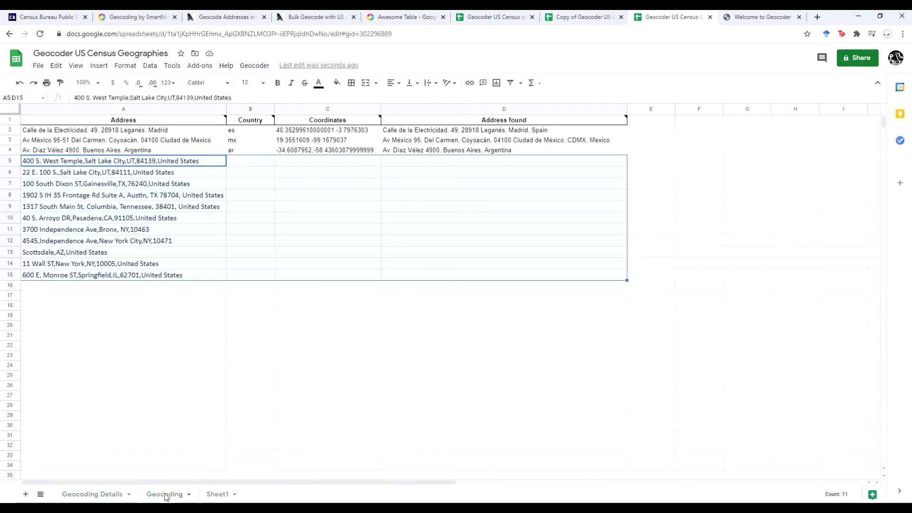
pyautogui.click(250, 69)
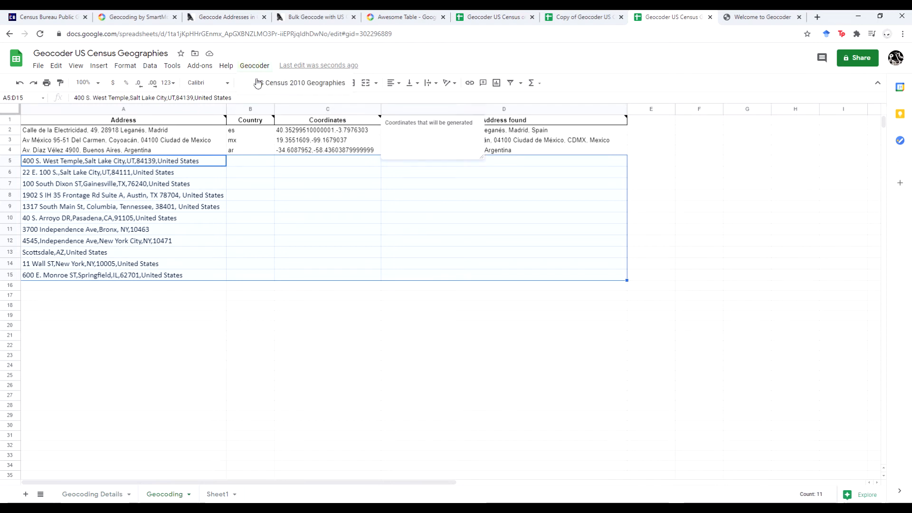
pyautogui.click(200, 66)
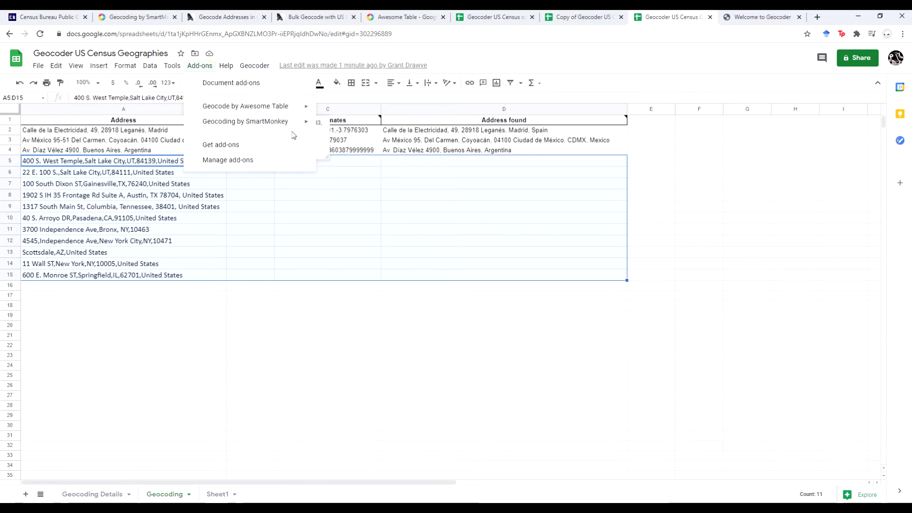
pyautogui.moveTo(294, 124)
pyautogui.click(351, 141)
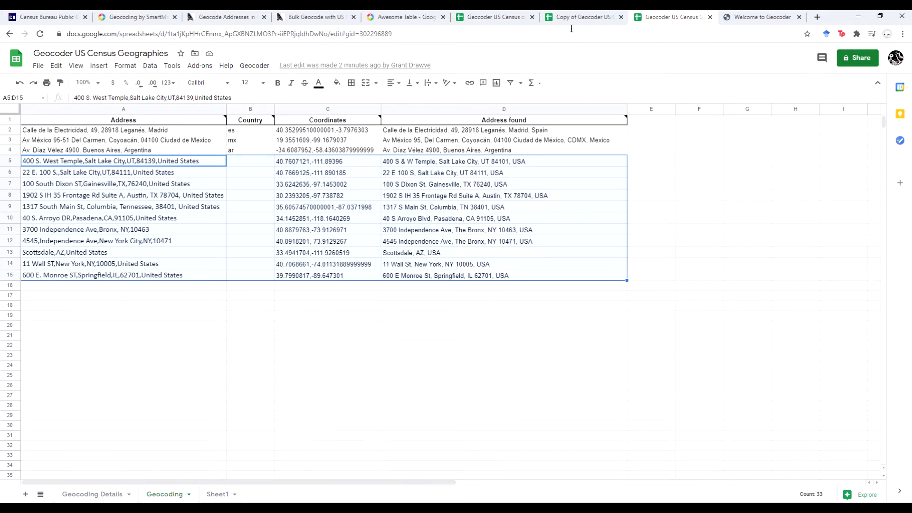
# - Once coordinates fill all fourteen rows, switch to the census tract copy spreadsheet
pyautogui.click(582, 16)
# - Create a new blank spreadsheet and move its browser tab one place right
pyautogui.click(38, 65)
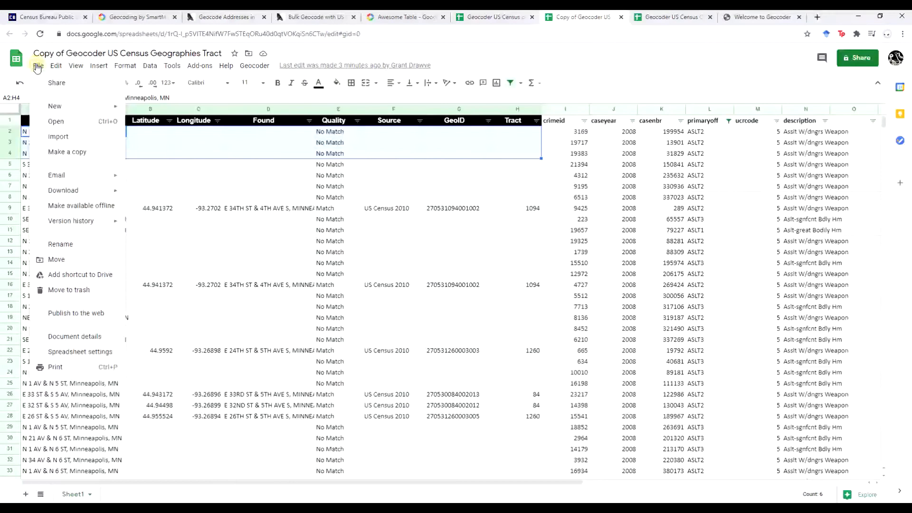
pyautogui.moveTo(62, 106)
pyautogui.click(161, 110)
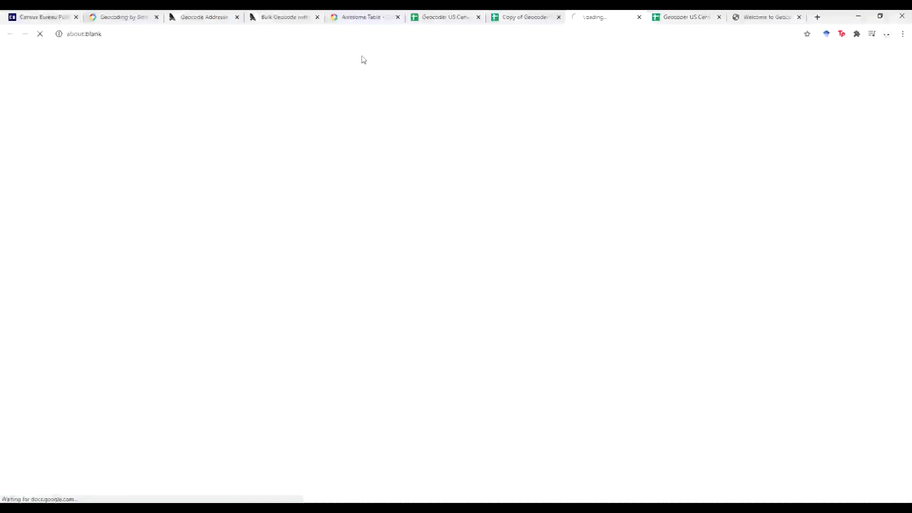
pyautogui.moveTo(605, 17); pyautogui.dragTo(699, 27)
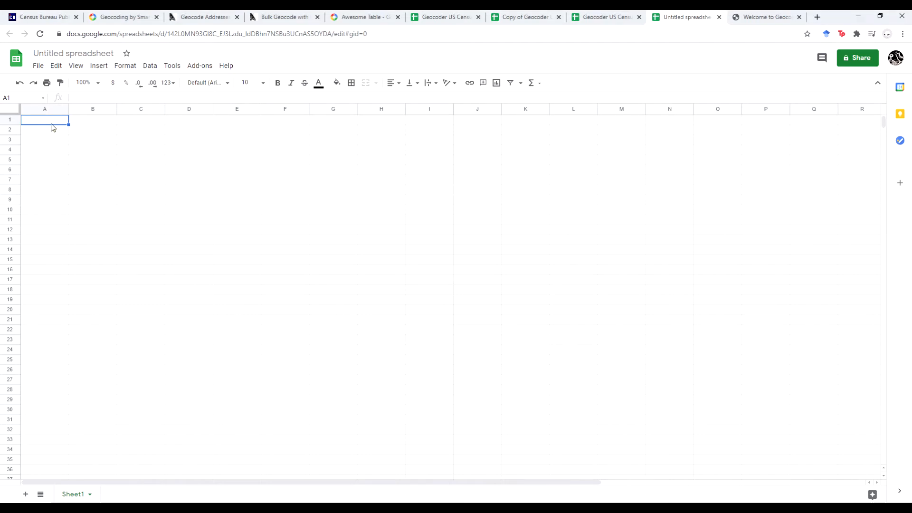
# - Paste the ADDRESS_INC list into column A, autofit its width, and select A2:A297
pyautogui.hotkey('ctrl', 'v')
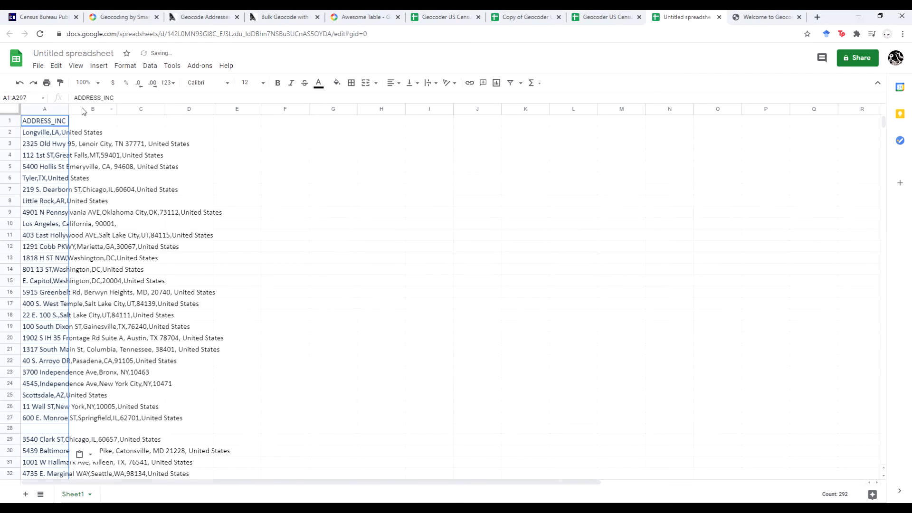
pyautogui.click(72, 109)
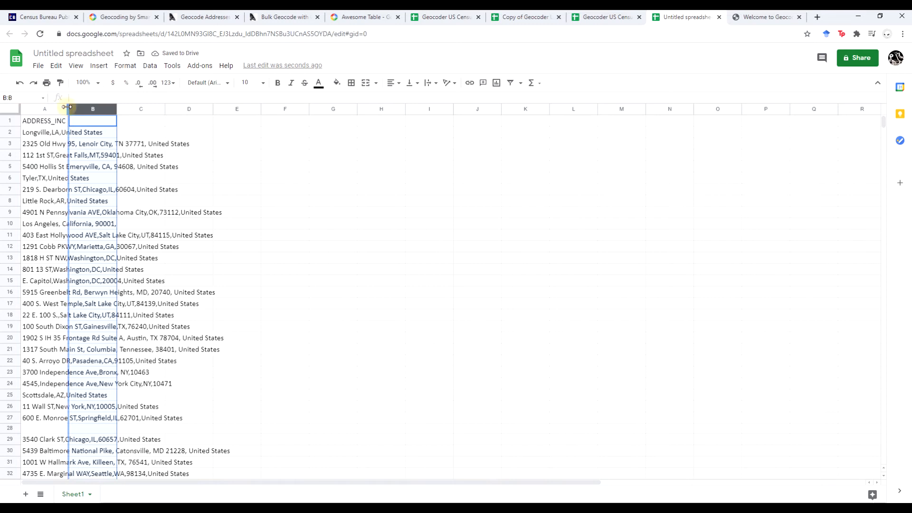
pyautogui.doubleClick(69, 110)
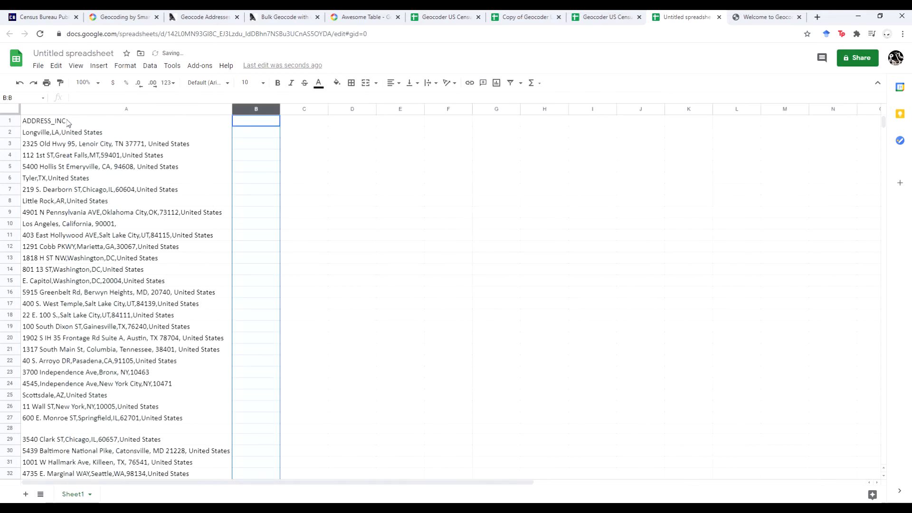
pyautogui.moveTo(68, 123); pyautogui.dragTo(124, 180)
pyautogui.moveTo(122, 131); pyautogui.dragTo(92, 329)
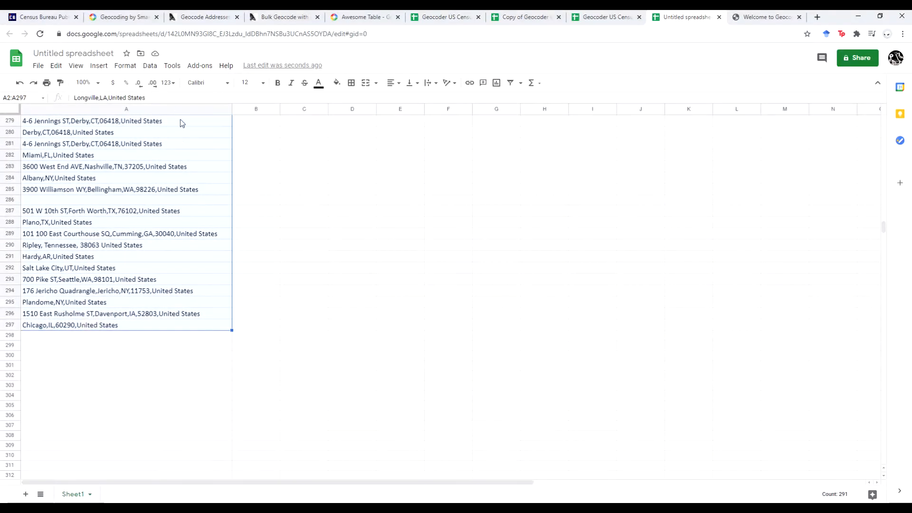
# - Launch Awesome Table's Start Geocoding sidebar targeting the ADDRESS_INC column of Sheet1
pyautogui.click(200, 67)
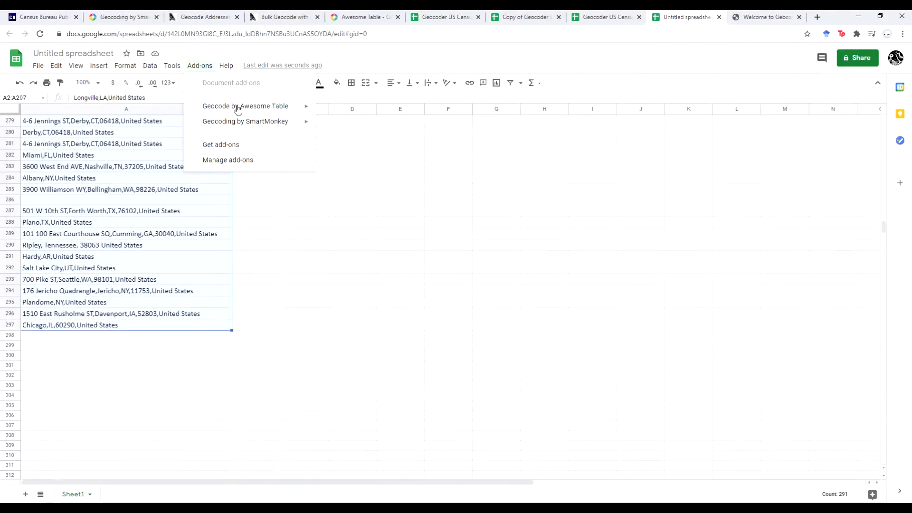
pyautogui.moveTo(272, 107)
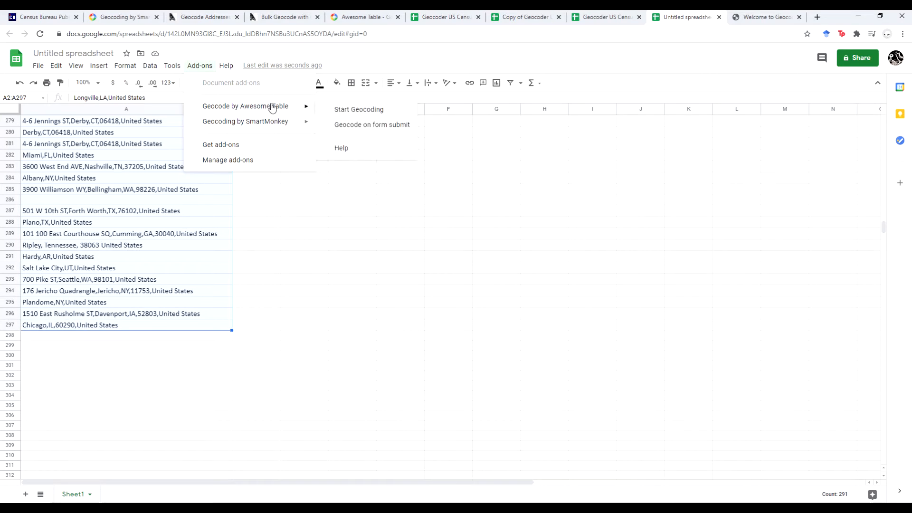
pyautogui.click(370, 110)
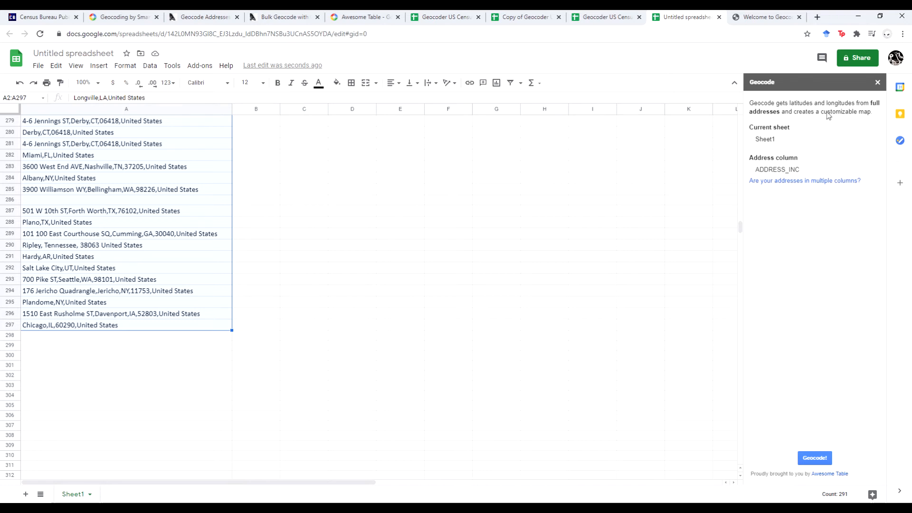
# - Geocode all 296 ADDRESS_INC addresses and scroll through the filled Latitude and Longitude columns
pyautogui.click(819, 462)
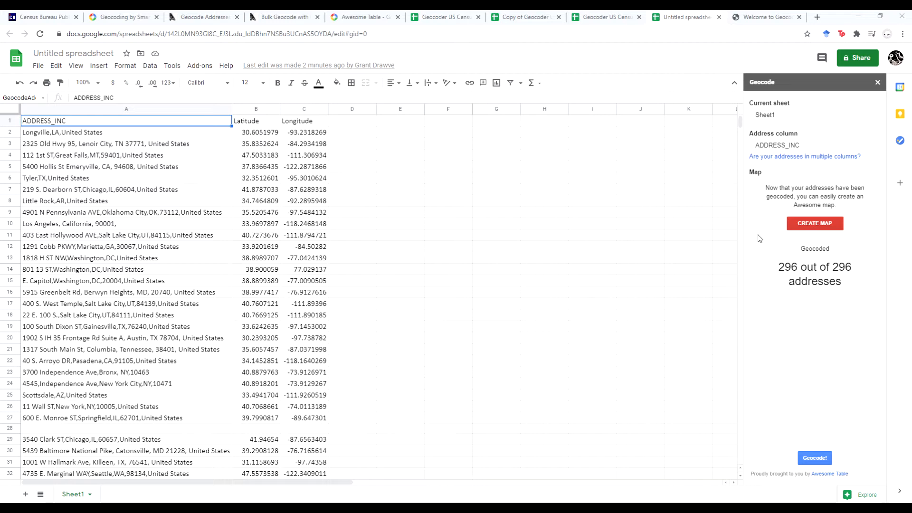
pyautogui.moveTo(741, 122); pyautogui.dragTo(741, 141)
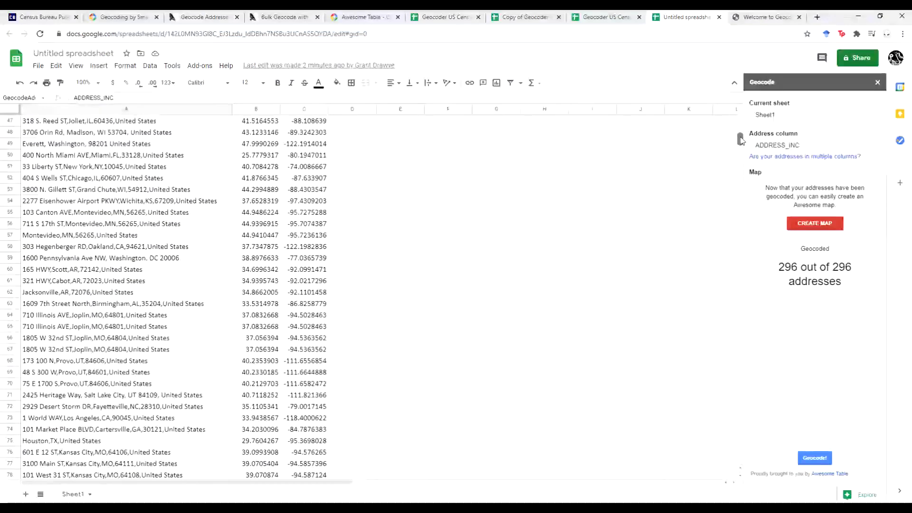
pyautogui.moveTo(741, 139); pyautogui.dragTo(740, 224)
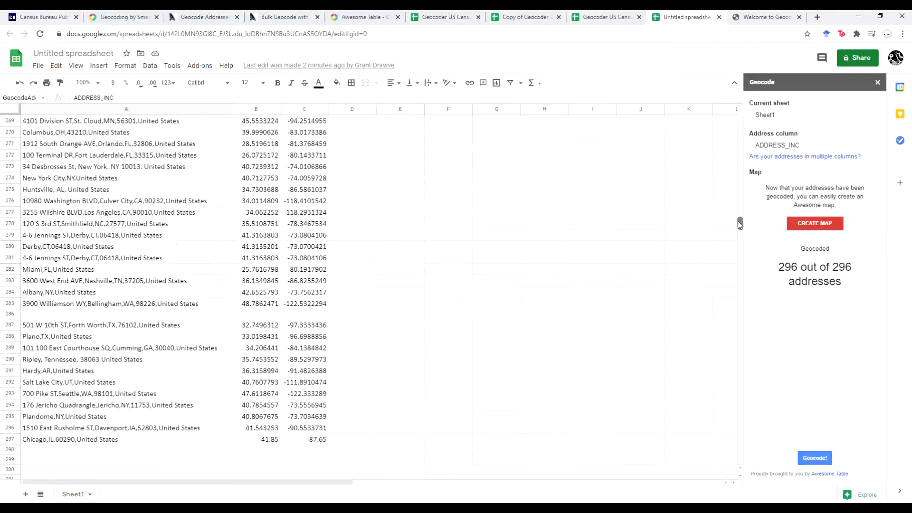
pyautogui.click(93, 315)
pyautogui.click(240, 317)
pyautogui.scroll(10, 312, 289)
pyautogui.scroll(10, 312, 289)
pyautogui.moveTo(741, 192); pyautogui.dragTo(744, 97)
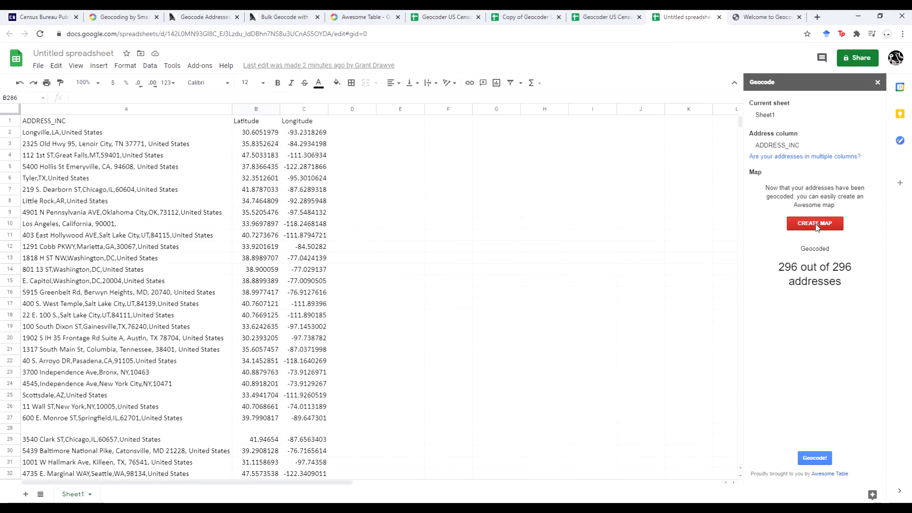
# - Generate the Awesome Table map with MapsTooltip, MapsLat and MapsLong settings, then open it
pyautogui.click(816, 226)
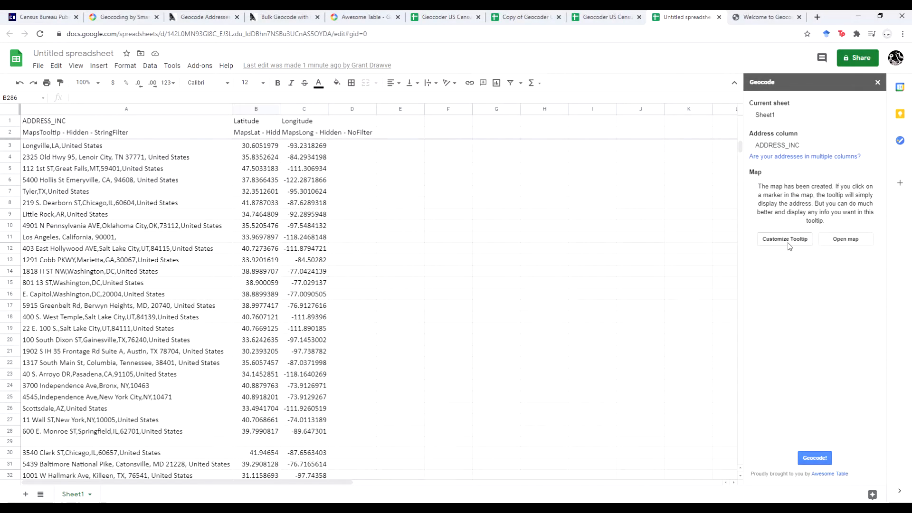
pyautogui.click(831, 243)
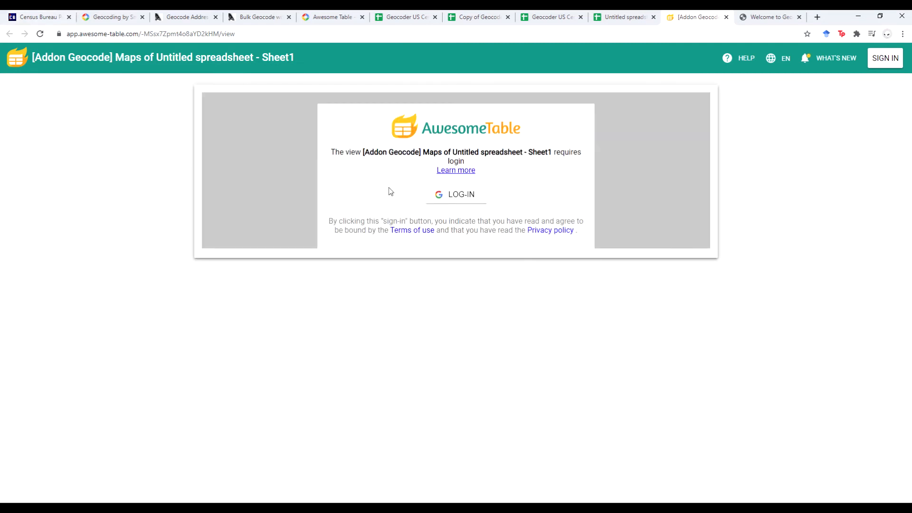
# - Log in to Awesome Table with the Google account and allow spreadsheet access
pyautogui.click(460, 200)
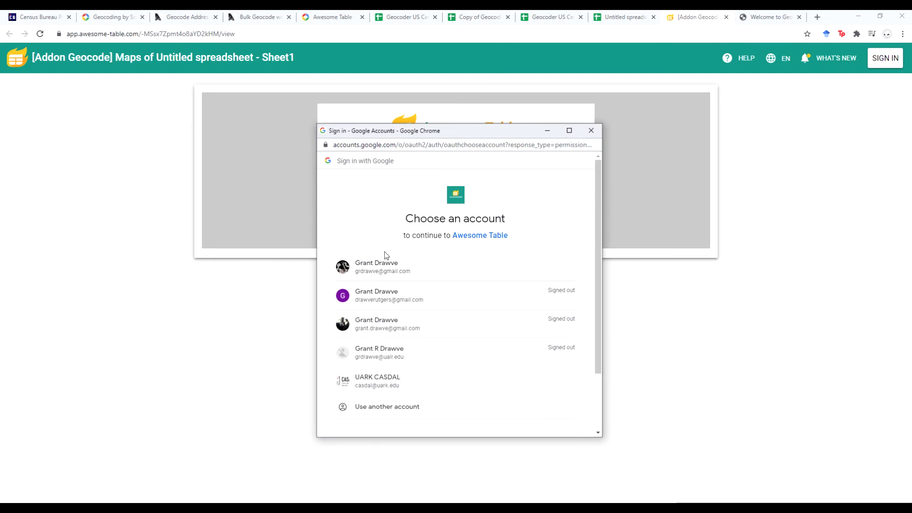
pyautogui.click(387, 265)
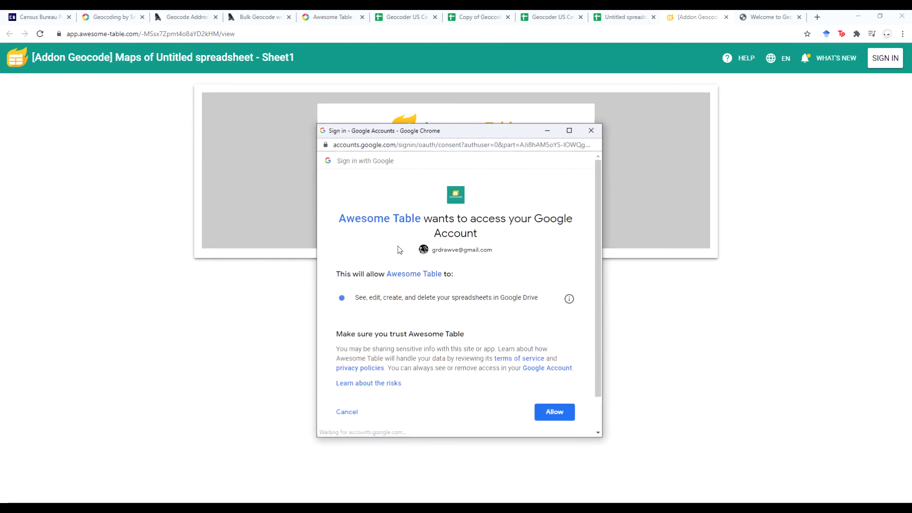
pyautogui.click(555, 412)
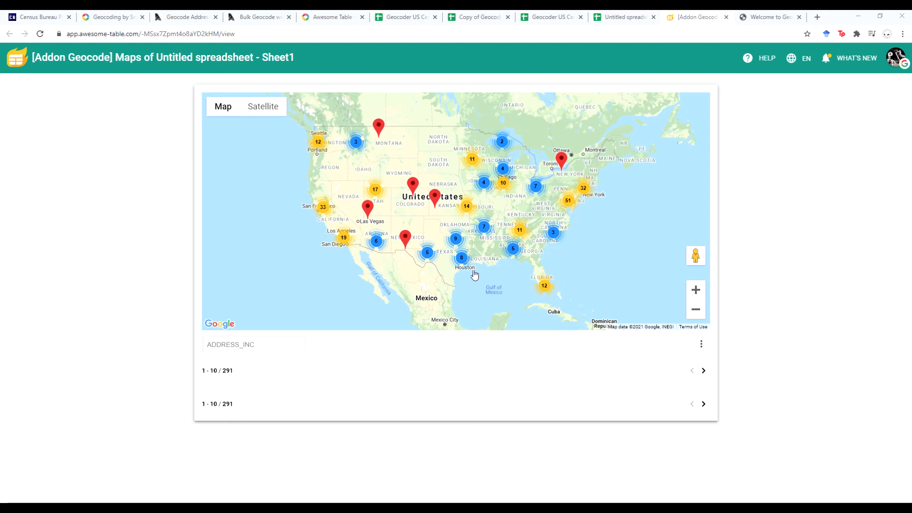
pyautogui.click(498, 265)
pyautogui.scroll(2, 497, 265)
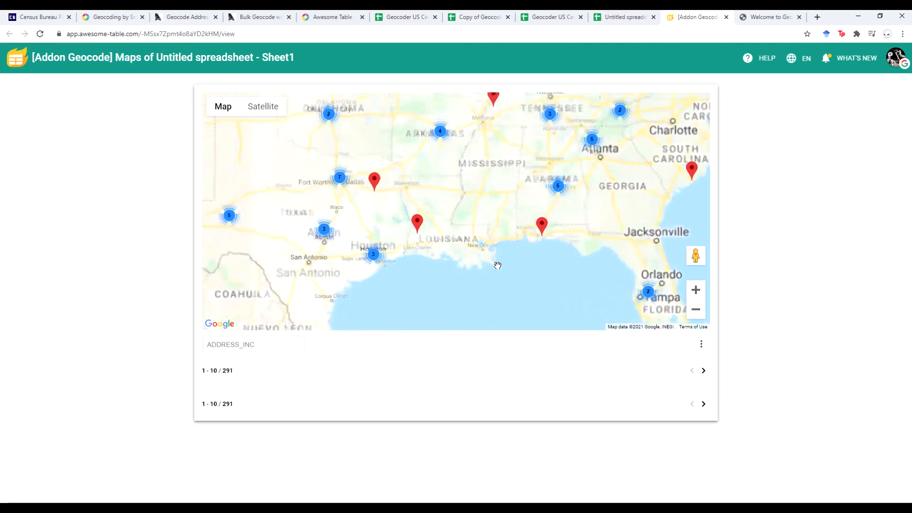
pyautogui.moveTo(517, 251); pyautogui.dragTo(463, 297)
pyautogui.moveTo(400, 203); pyautogui.dragTo(493, 242)
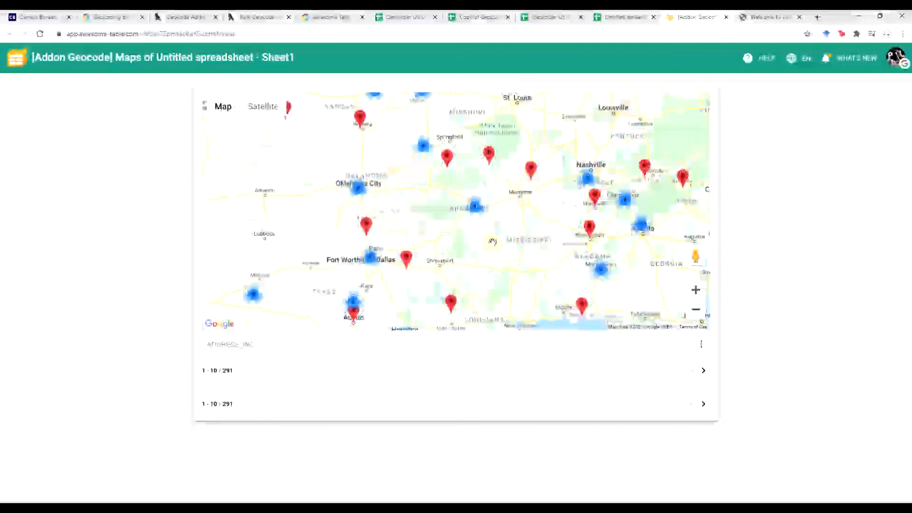
pyautogui.scroll(-2, 493, 242)
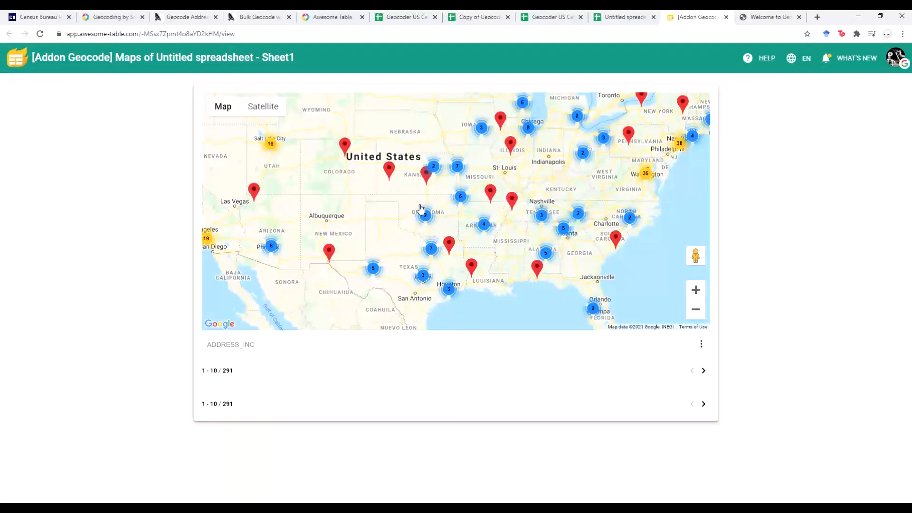
pyautogui.scroll(-1, 420, 208)
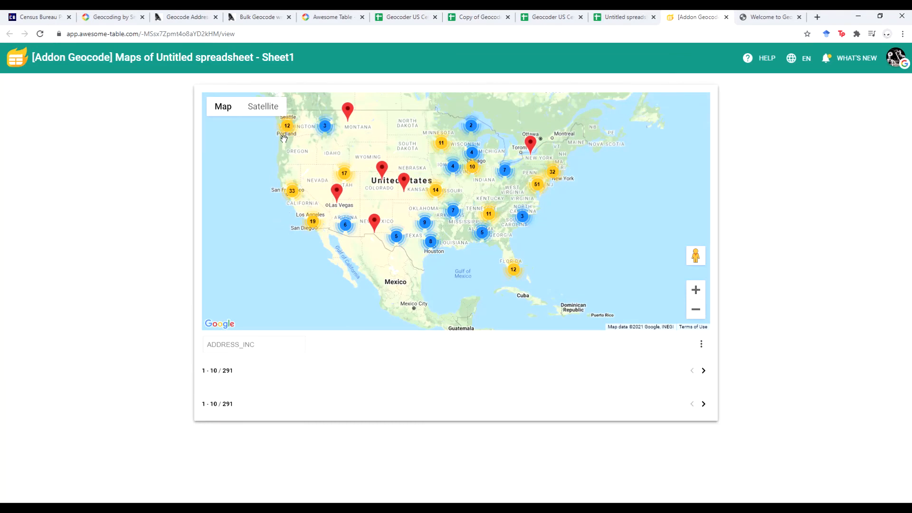
pyautogui.moveTo(284, 139); pyautogui.dragTo(287, 161)
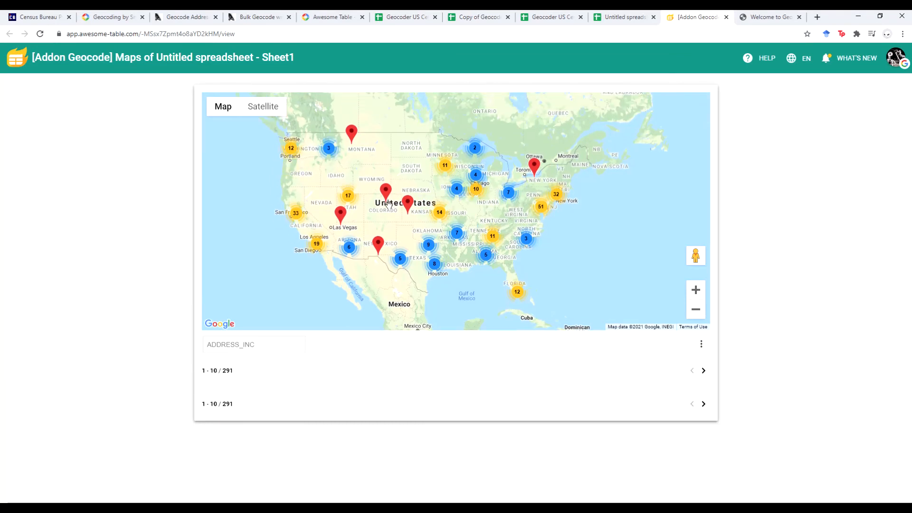
pyautogui.scroll(3, 554, 198)
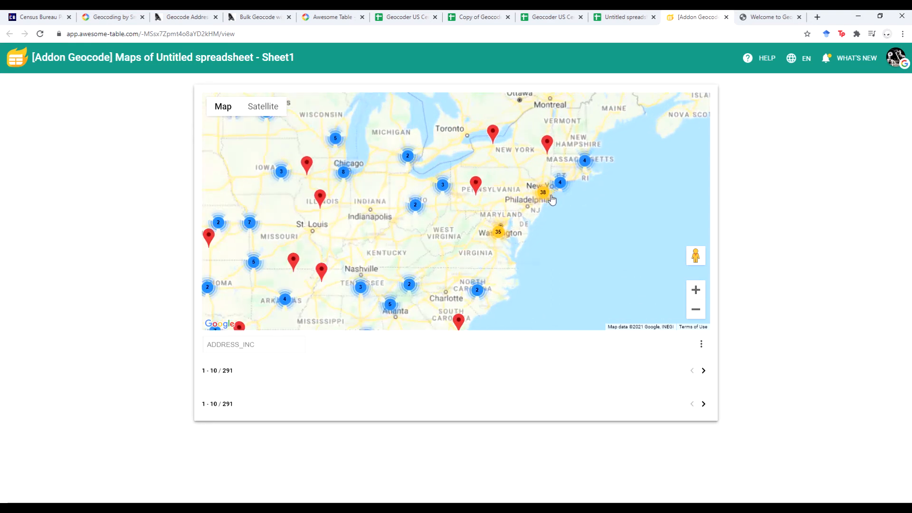
pyautogui.scroll(2, 551, 199)
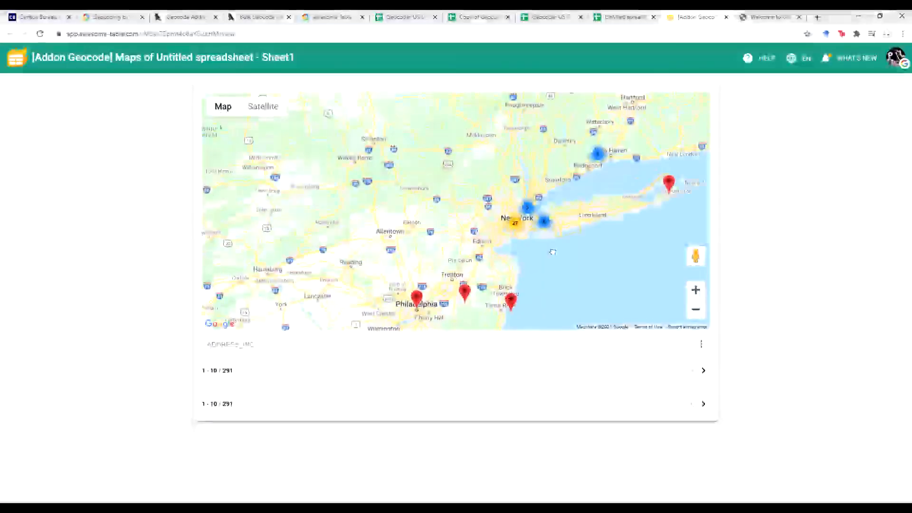
pyautogui.moveTo(487, 237); pyautogui.dragTo(514, 279)
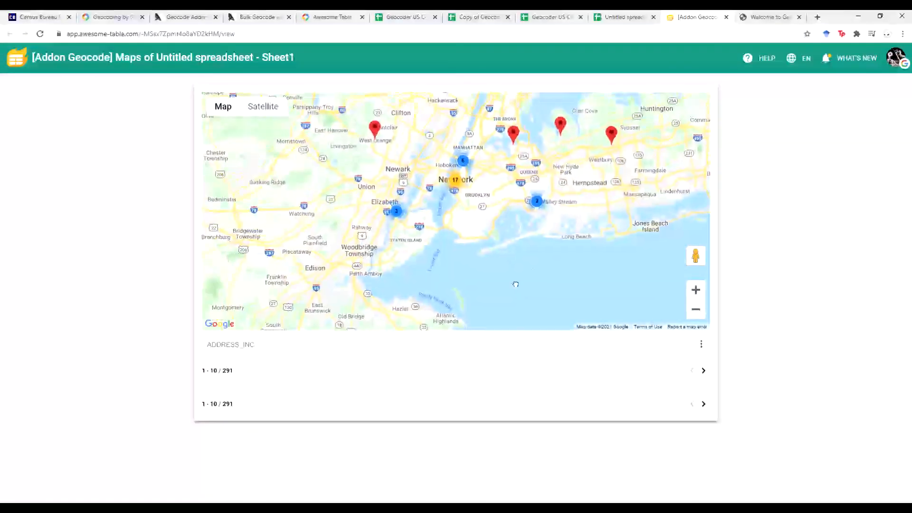
pyautogui.scroll(-1, 498, 253)
pyautogui.moveTo(493, 238); pyautogui.dragTo(493, 263)
pyautogui.scroll(2, 492, 264)
pyautogui.scroll(2, 494, 262)
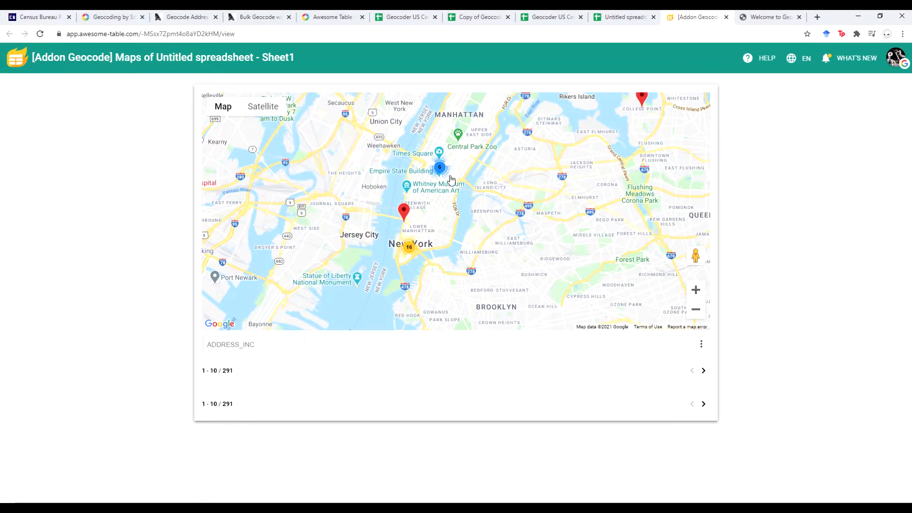
pyautogui.scroll(-3, 451, 179)
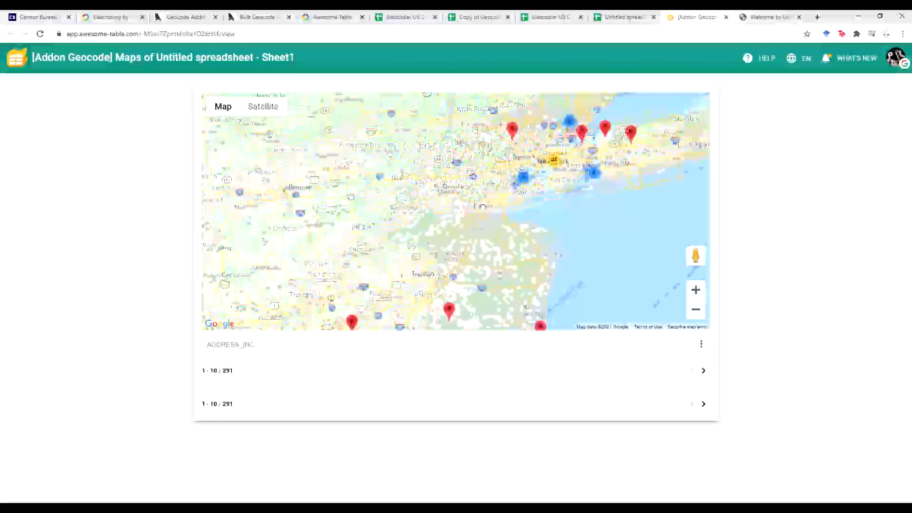
pyautogui.scroll(-2, 483, 207)
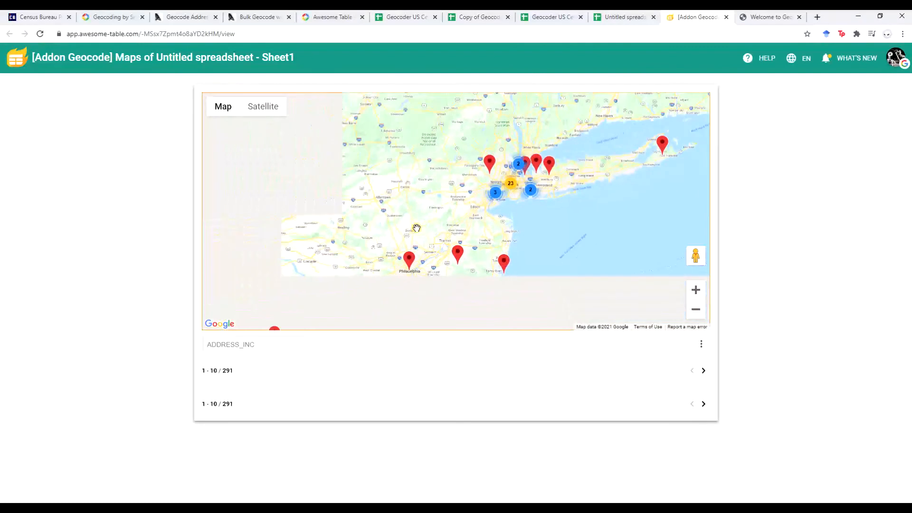
pyautogui.scroll(-2, 417, 228)
pyautogui.moveTo(397, 219); pyautogui.dragTo(557, 200)
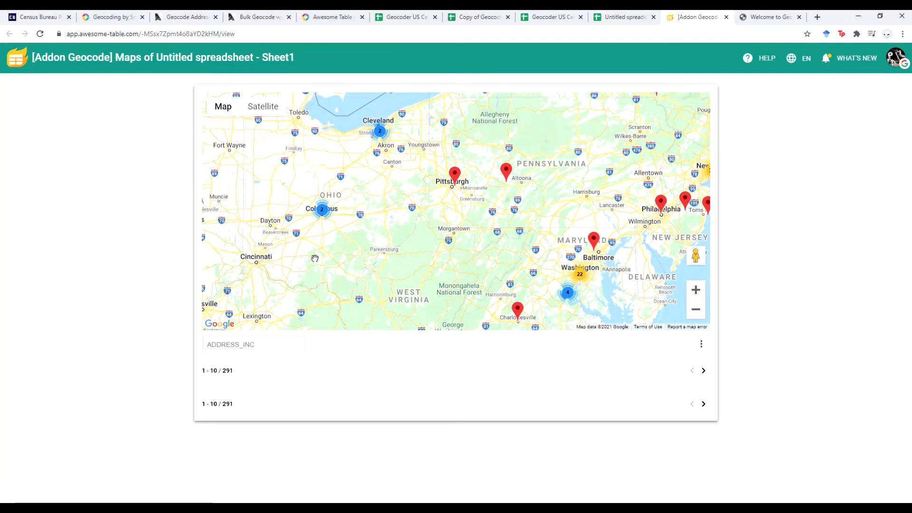
pyautogui.scroll(-1, 309, 269)
pyautogui.moveTo(313, 261); pyautogui.dragTo(464, 182)
pyautogui.scroll(-1, 431, 217)
pyautogui.scroll(-1, 464, 182)
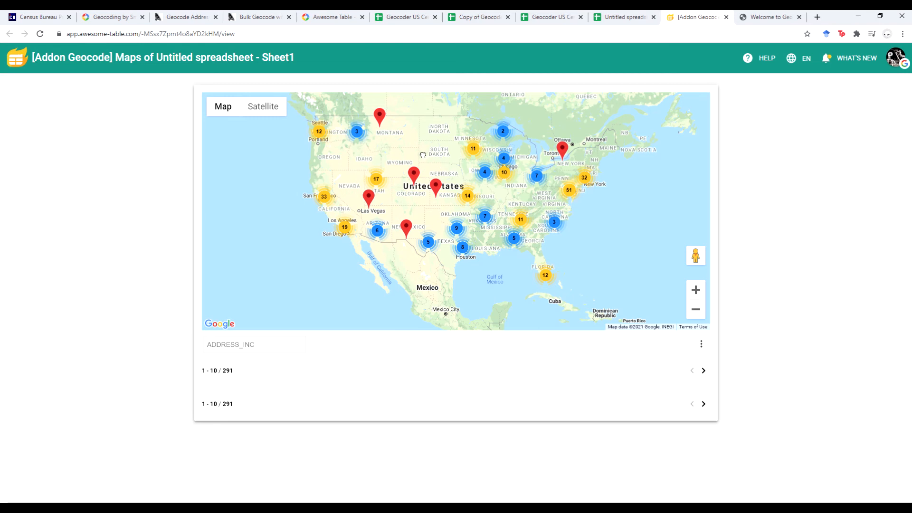
pyautogui.moveTo(423, 152); pyautogui.dragTo(421, 168)
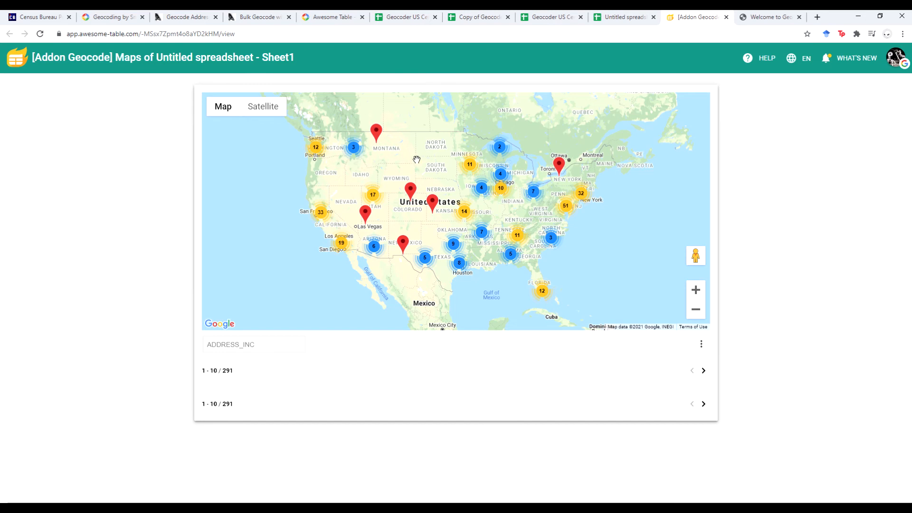
pyautogui.scroll(1, 350, 181)
pyautogui.moveTo(346, 244); pyautogui.dragTo(458, 172)
pyautogui.scroll(2, 385, 174)
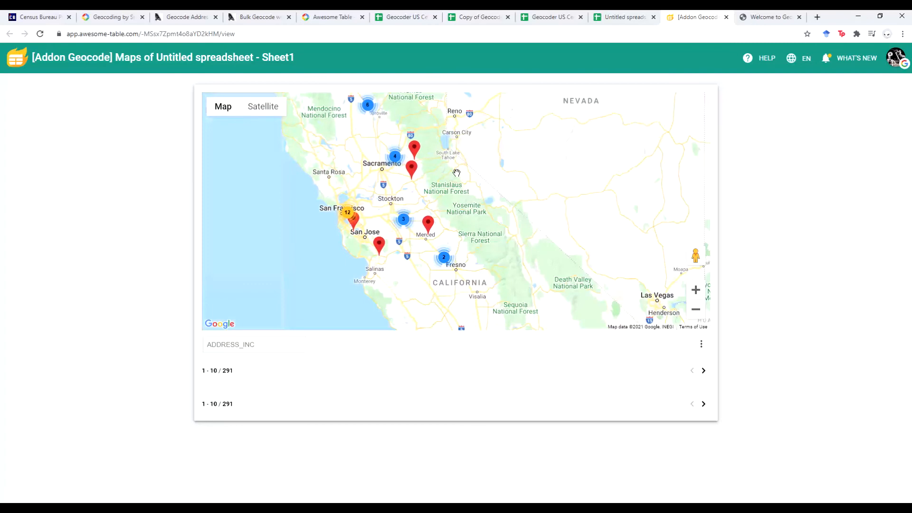
pyautogui.scroll(-1, 498, 247)
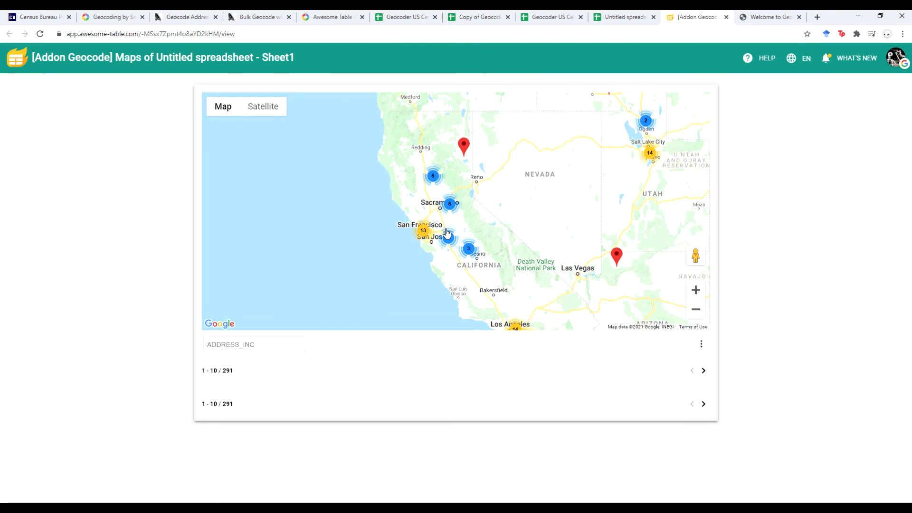
pyautogui.scroll(-1, 501, 217)
pyautogui.moveTo(604, 204); pyautogui.dragTo(417, 173)
pyautogui.moveTo(609, 177); pyautogui.dragTo(557, 194)
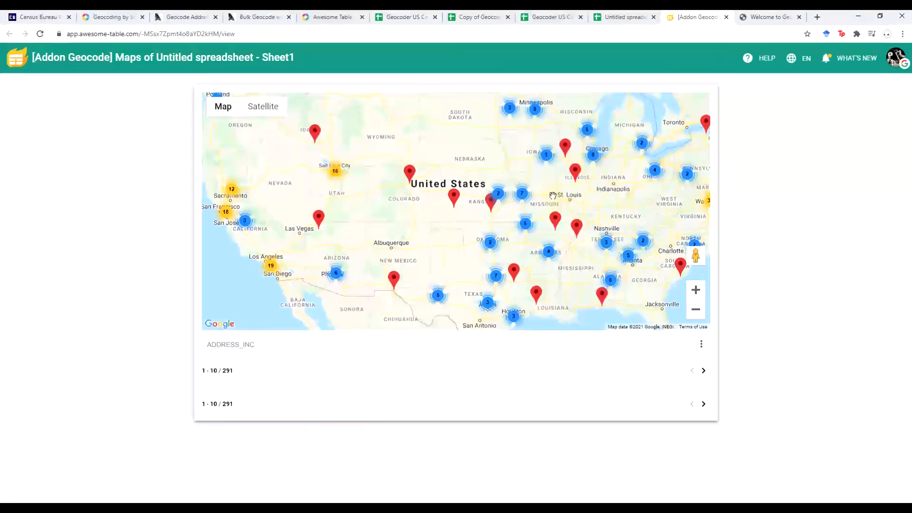
pyautogui.scroll(-1, 553, 196)
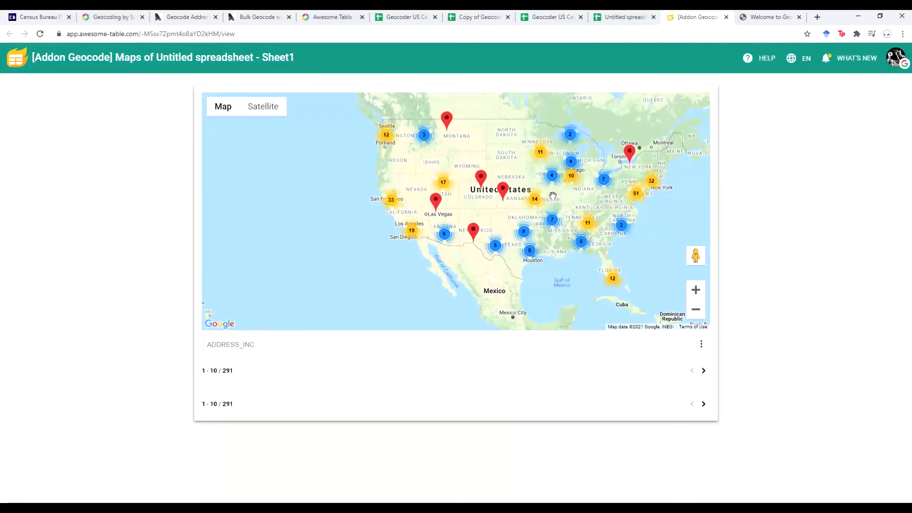
# - Switch to the Census Geocoder Address Batch form set to the Public_AR_Current benchmark
pyautogui.click(759, 19)
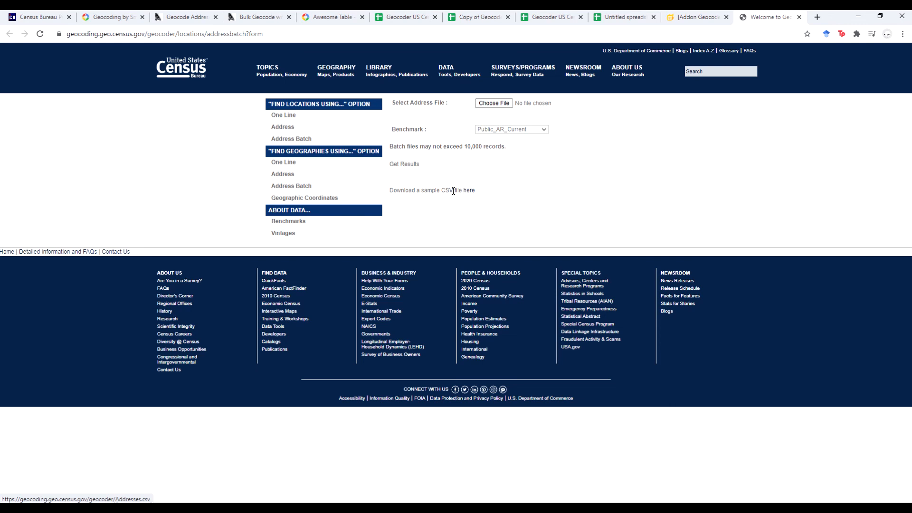
pyautogui.doubleClick(397, 147)
pyautogui.click(540, 178)
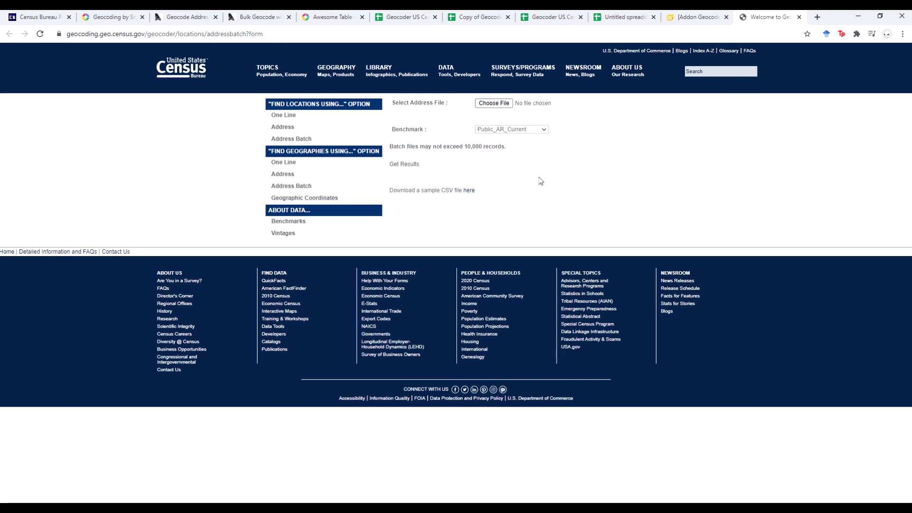